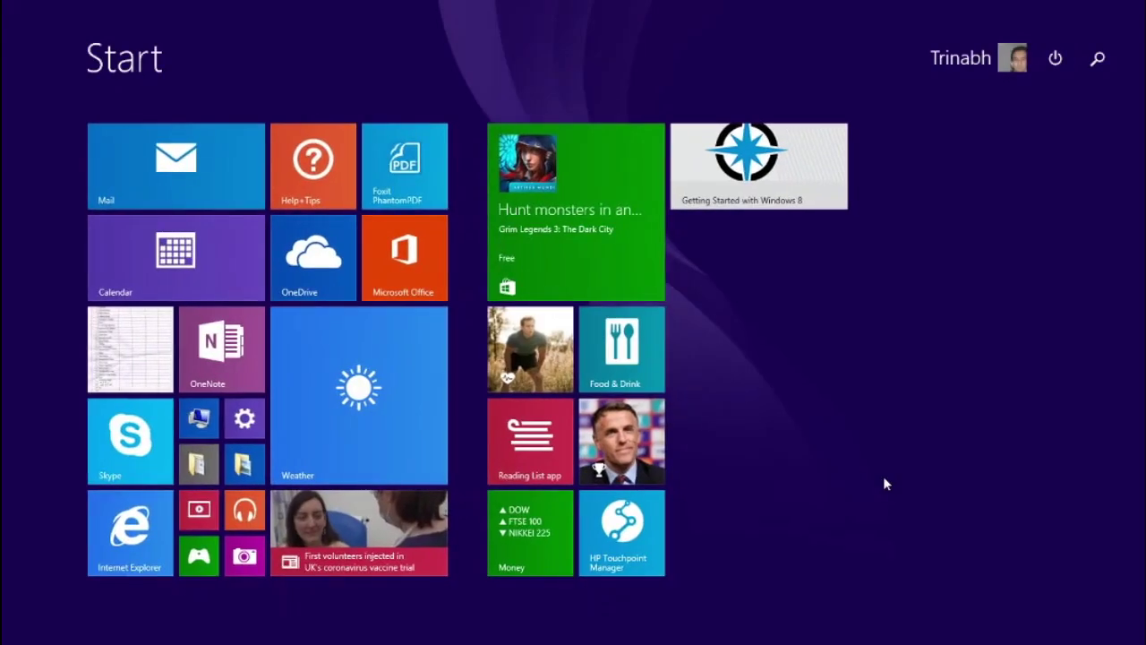
Search for Control Panel and open Device Manager from it.
type("cont")
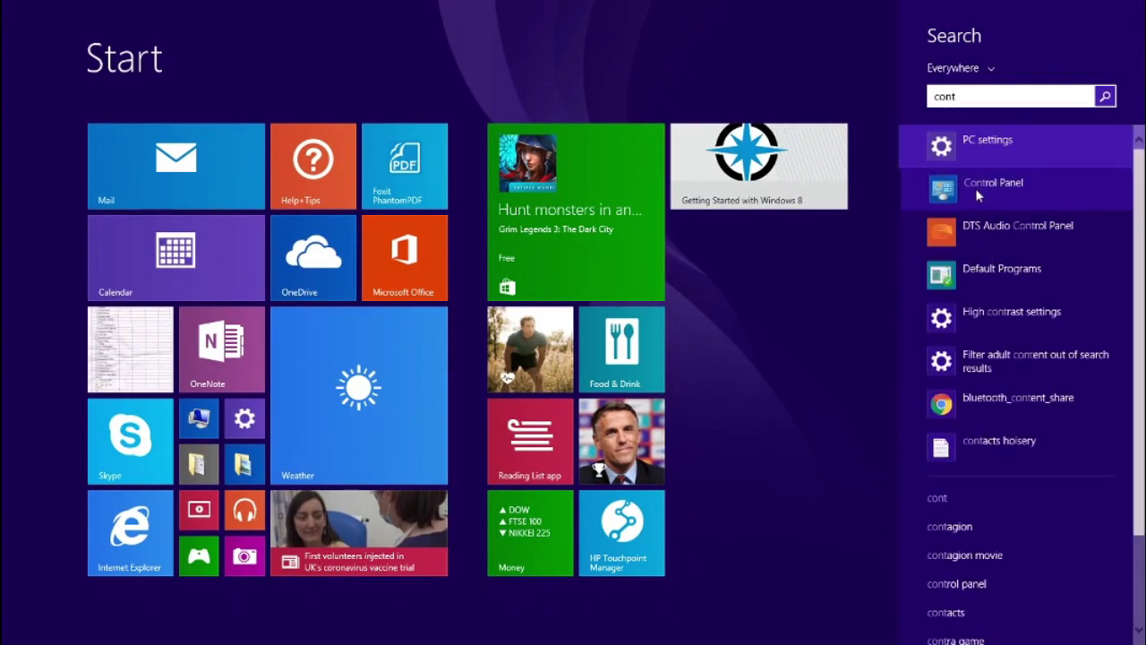
left_click(975, 188)
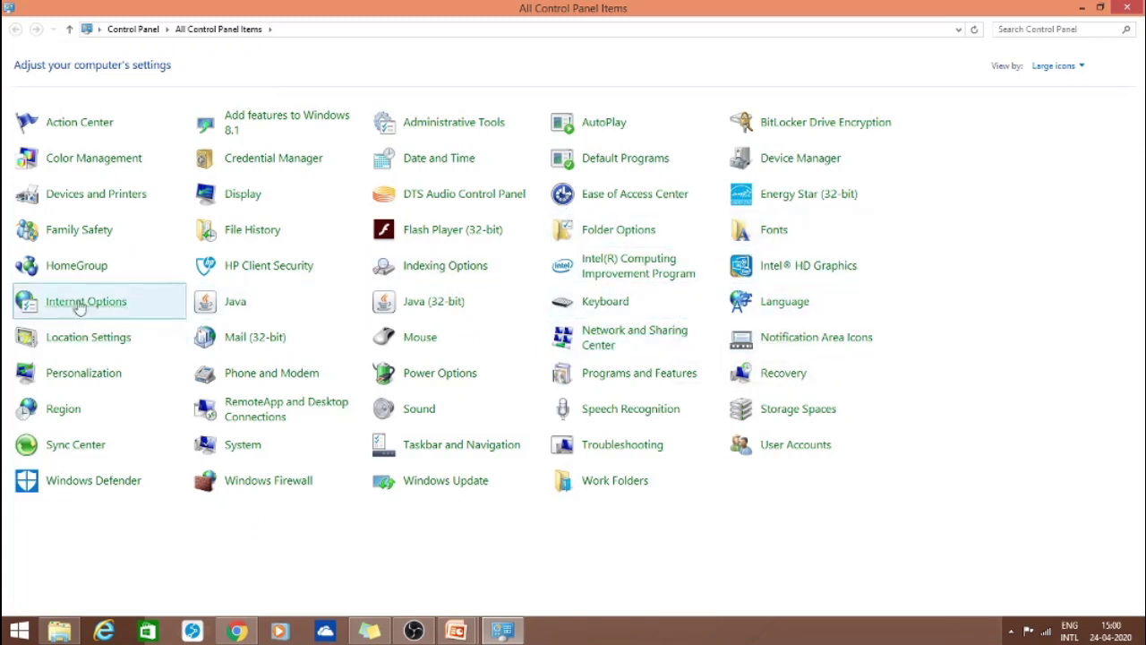
left_click(822, 168)
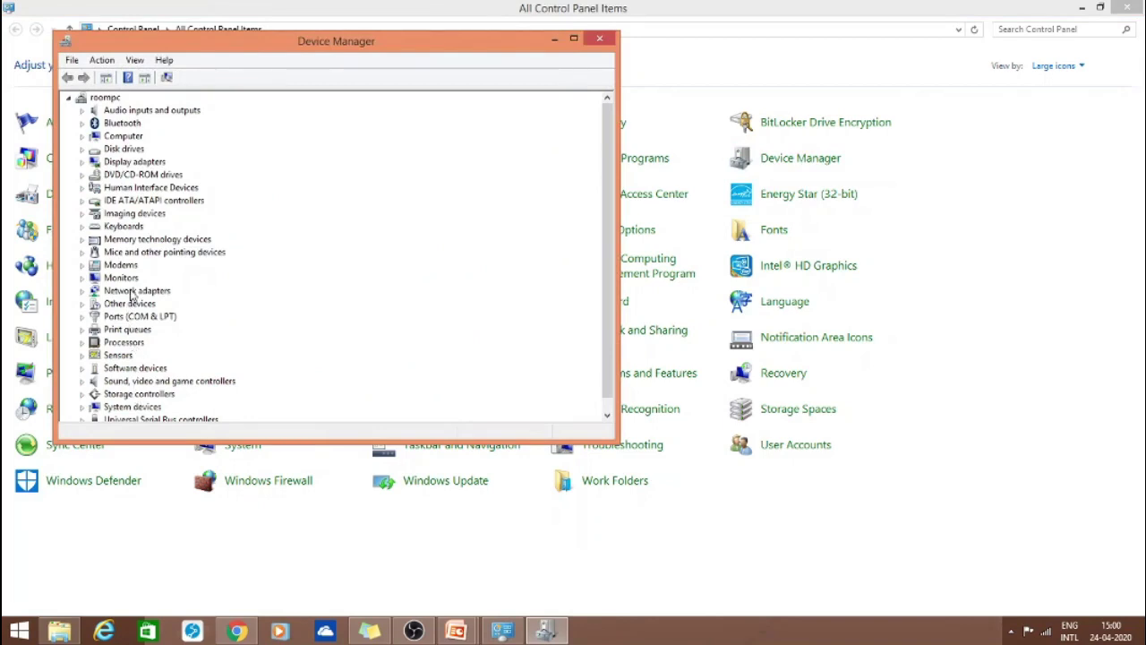
Examine the devices listed under audio inputs and outputs, disk drives, Human Interface Devices and keyboards in Device Manager.
left_click(132, 381)
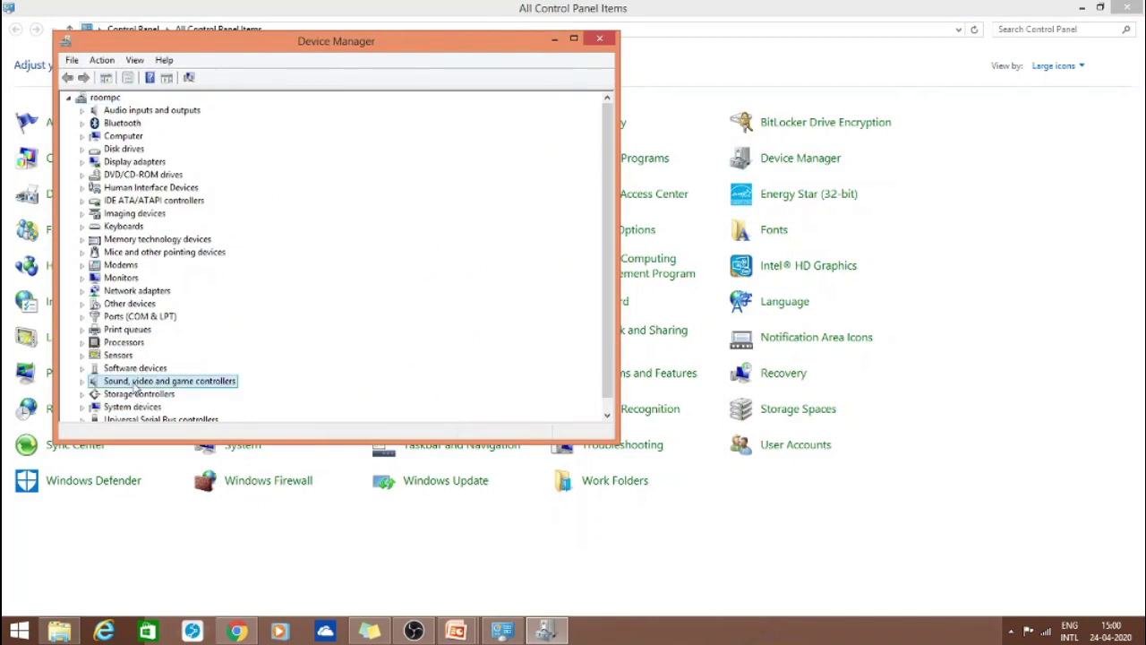
scroll(134, 385, "down", 1)
scroll(134, 387, "up", 1)
left_click(82, 111)
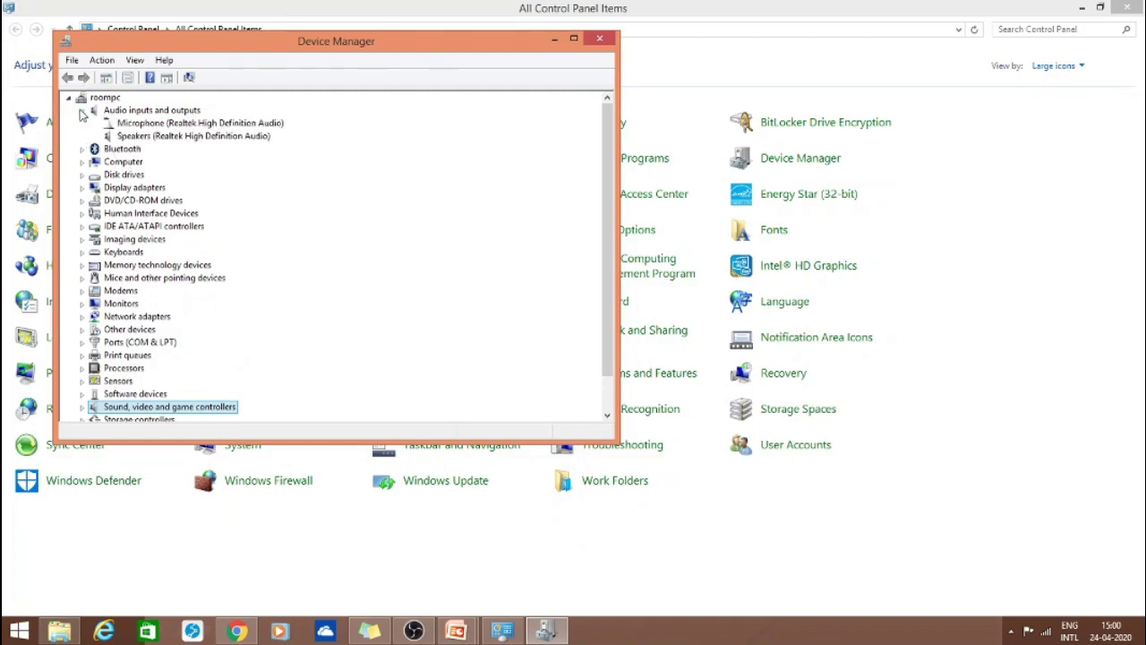
left_click(81, 111)
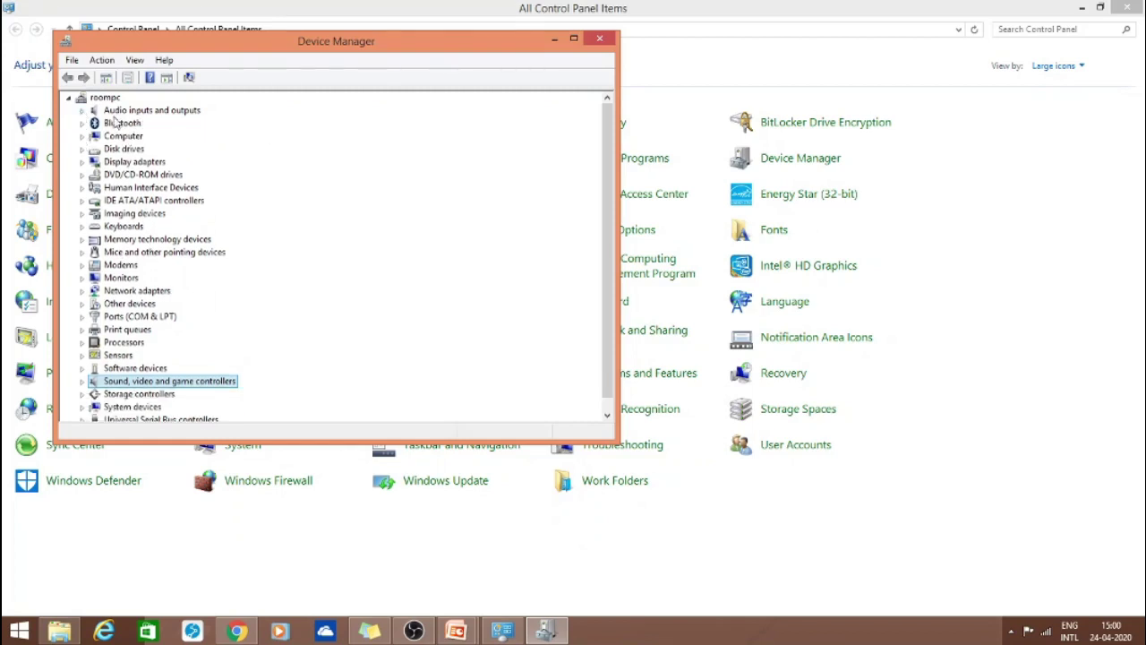
left_click(81, 149)
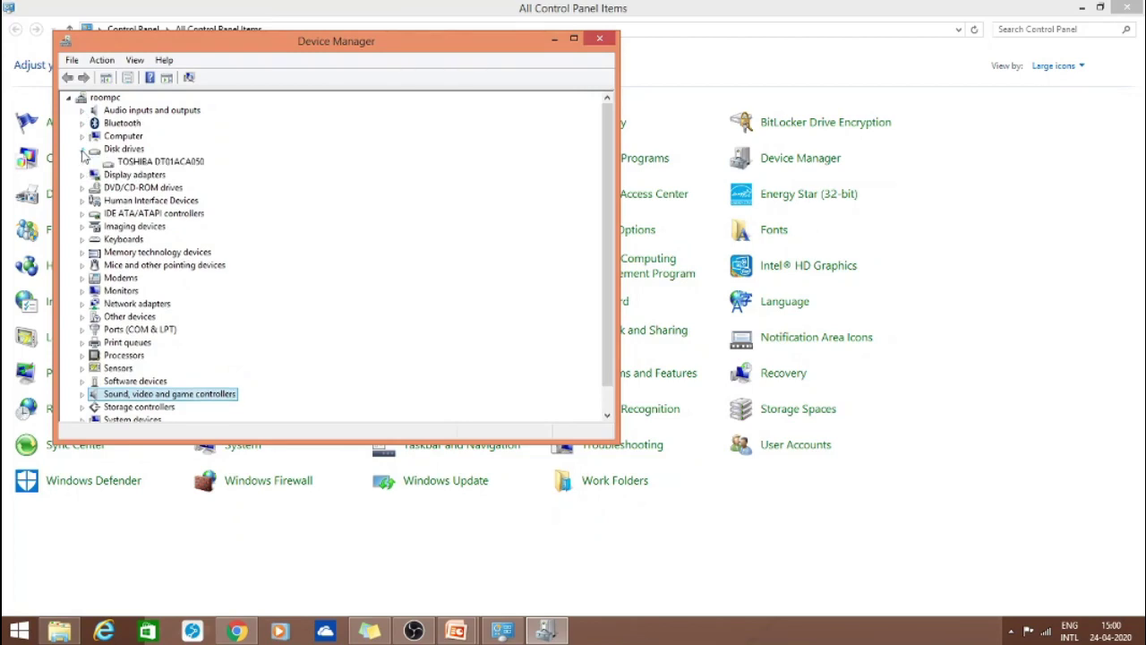
left_click(81, 150)
left_click(82, 188)
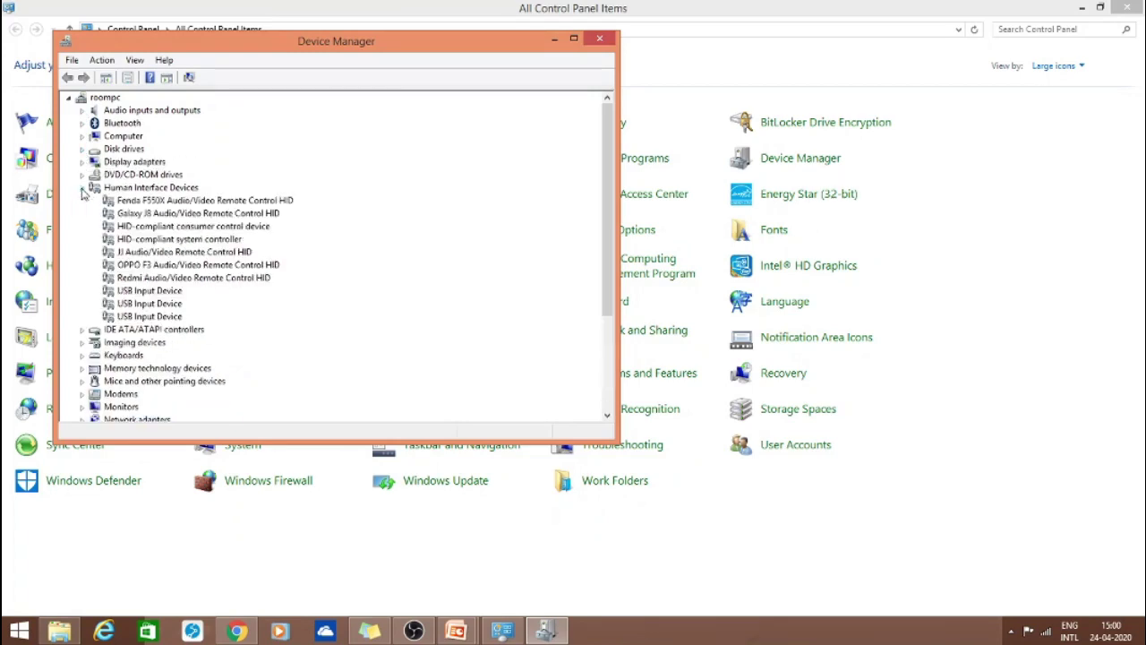
left_click(82, 189)
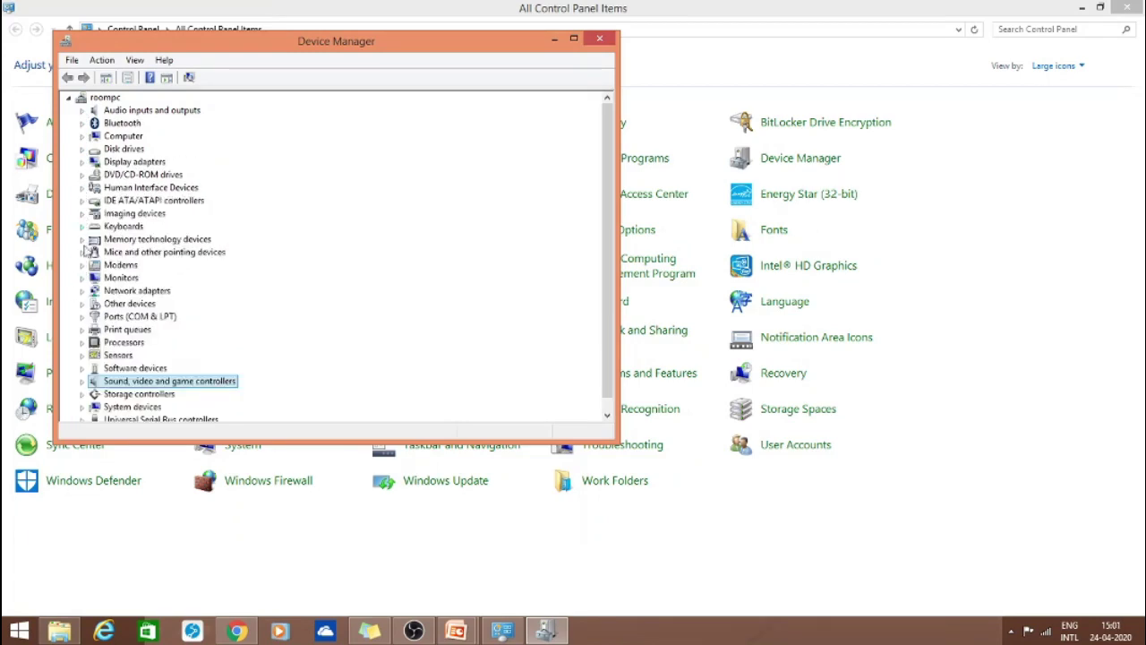
left_click(81, 227)
left_click(81, 226)
Inspect the entries under Other devices and the driver actions offered for IcService_New, and close Device Manager.
right_click(114, 308)
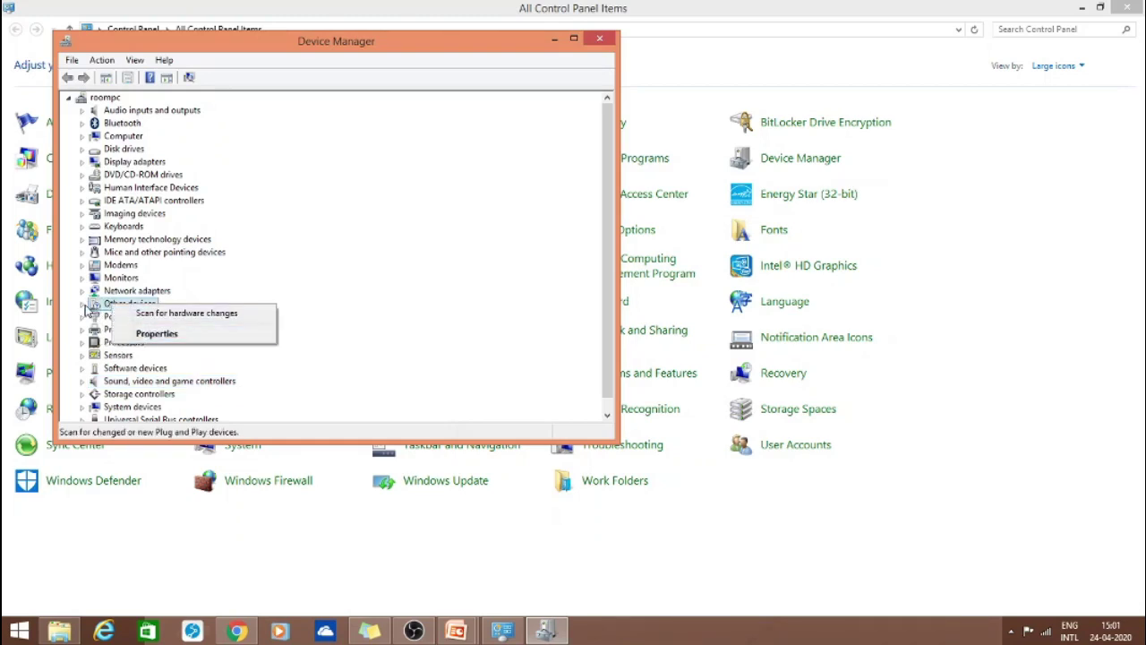
left_click(85, 306)
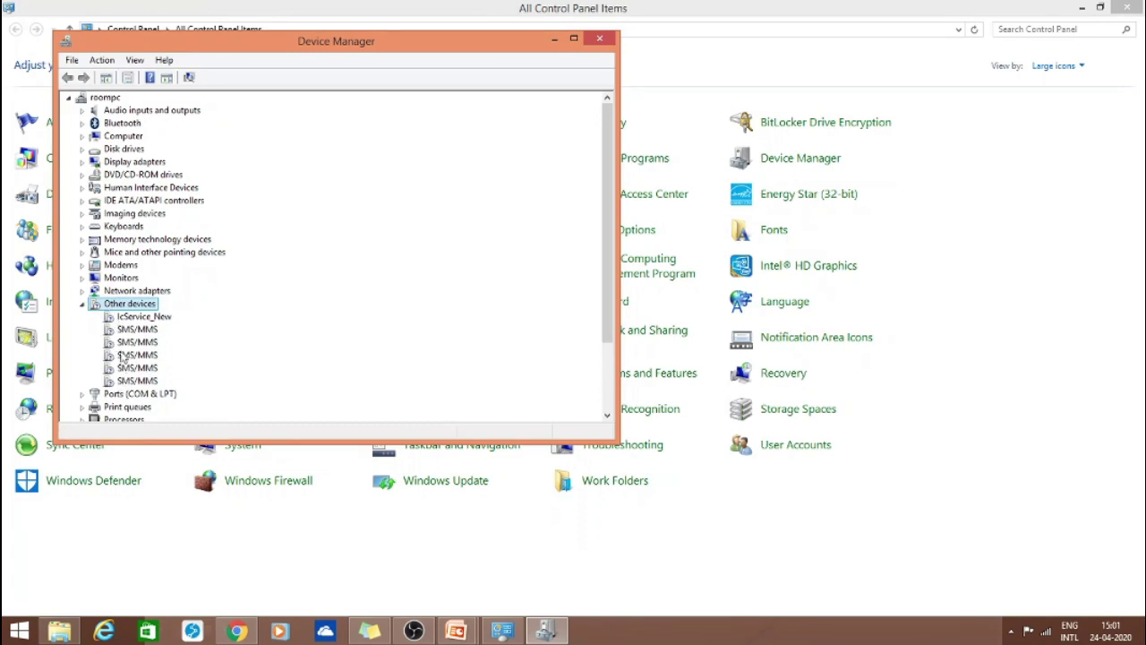
right_click(136, 320)
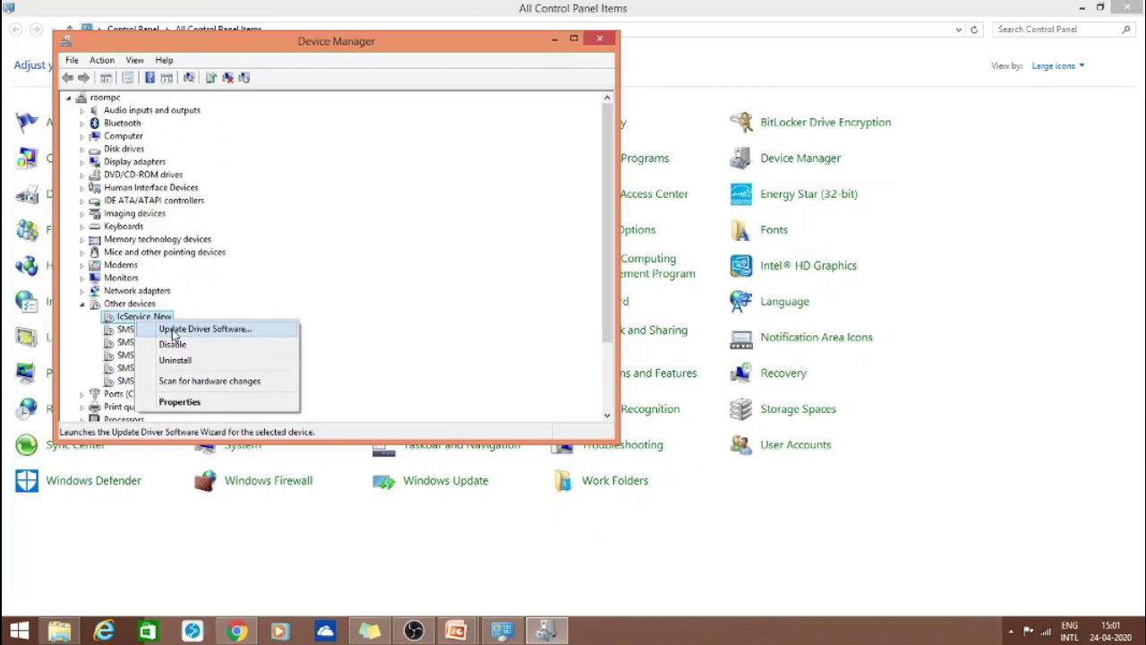
left_click(274, 299)
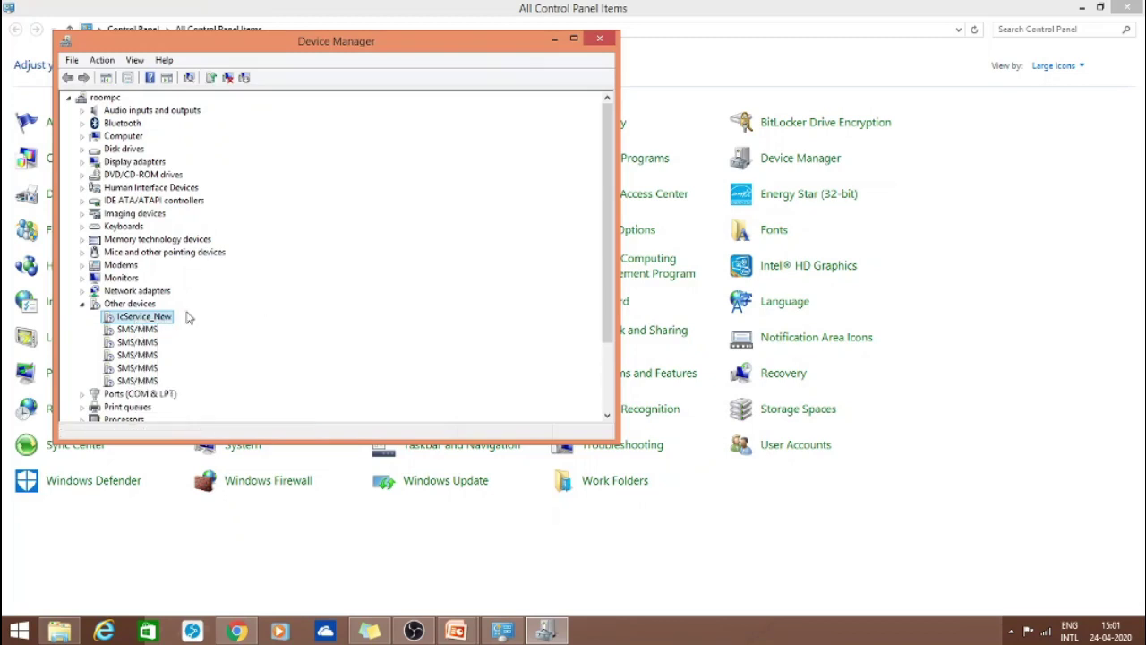
left_click(82, 305)
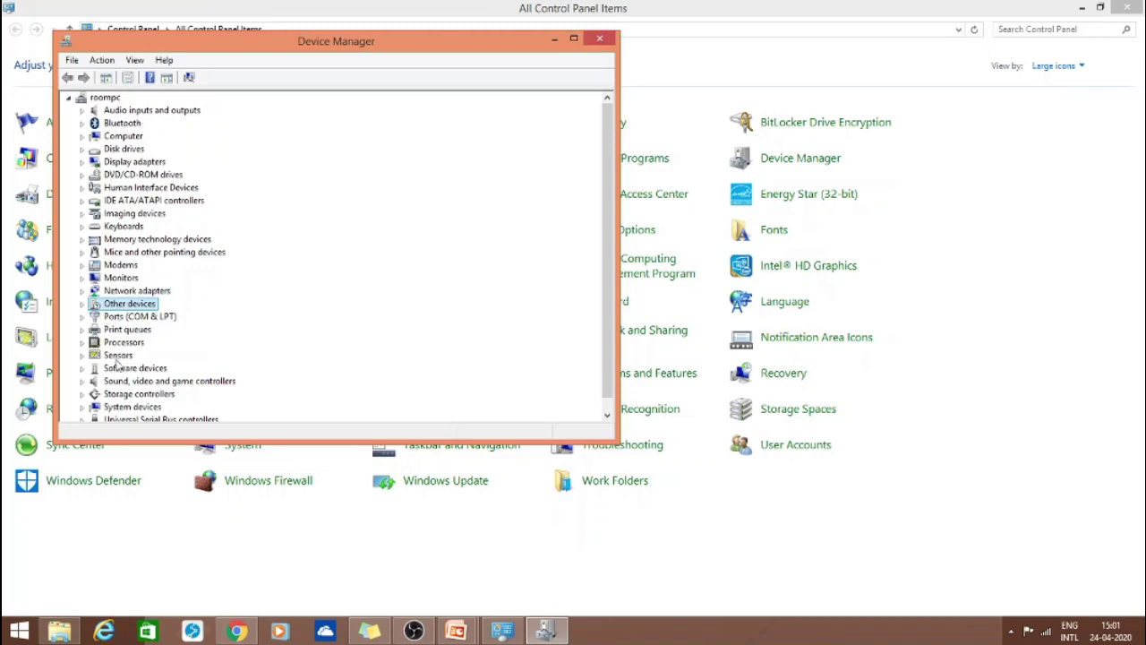
scroll(185, 392, "down", 1)
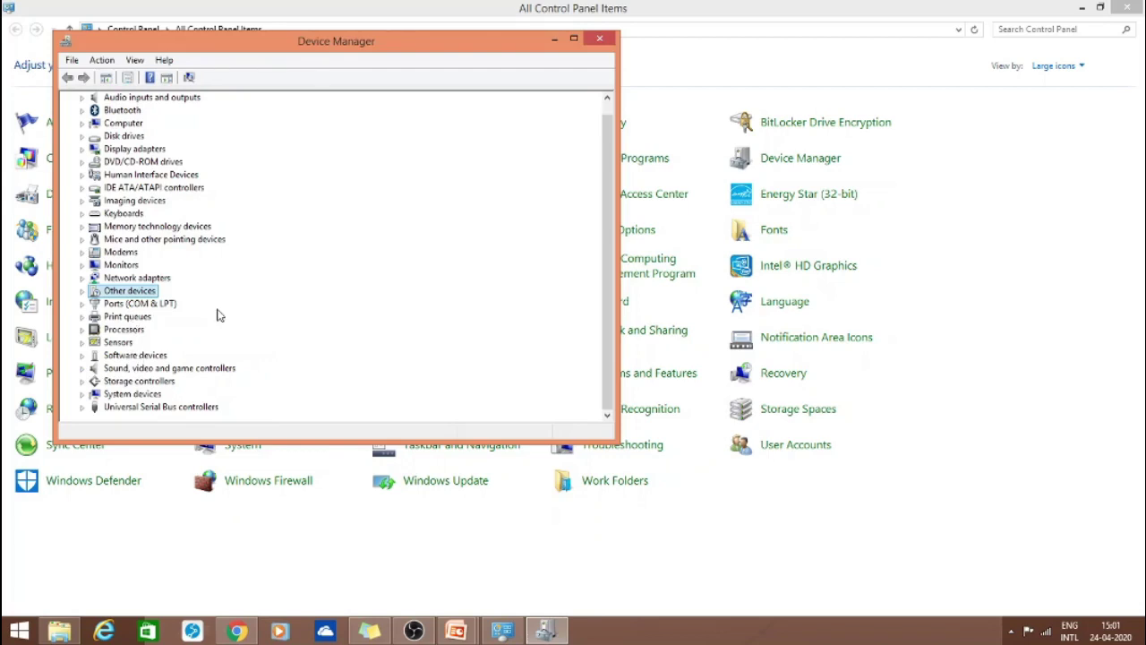
left_click(599, 39)
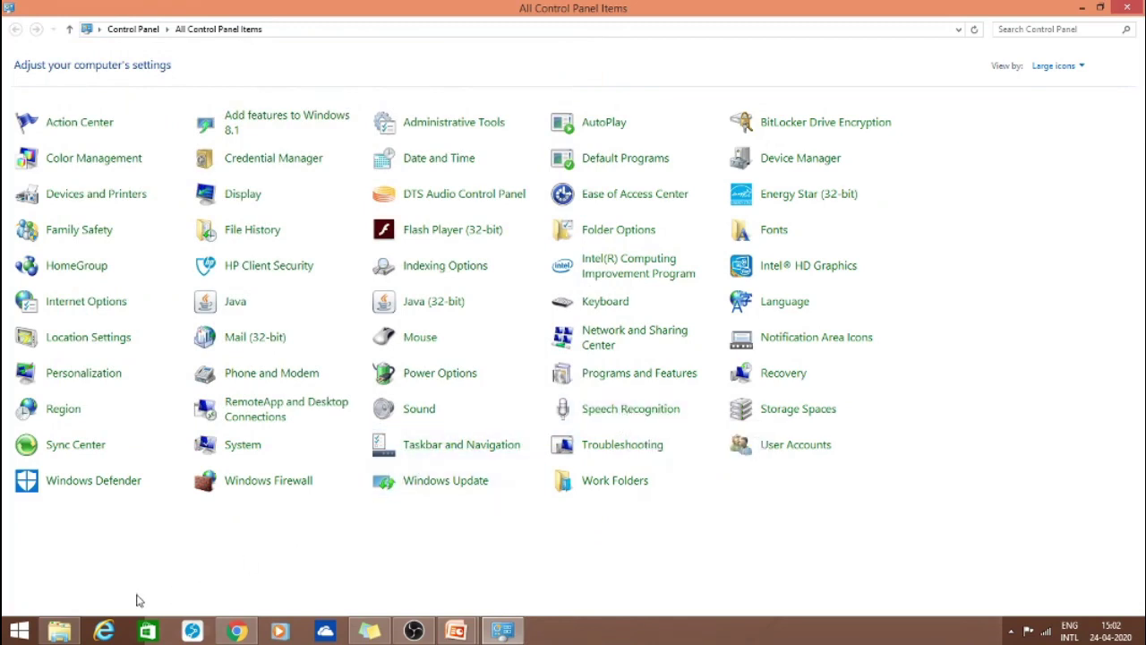
Open the properties of the Windows (C:) drive in This PC and start Disk Cleanup for it.
left_click(18, 633)
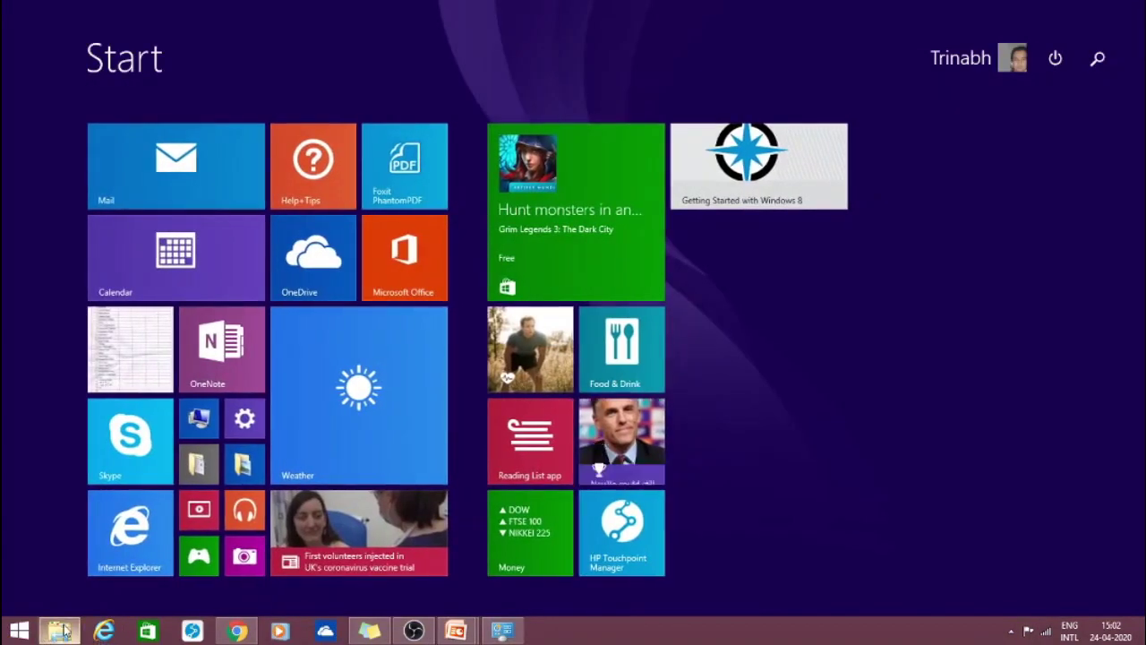
left_click(199, 418)
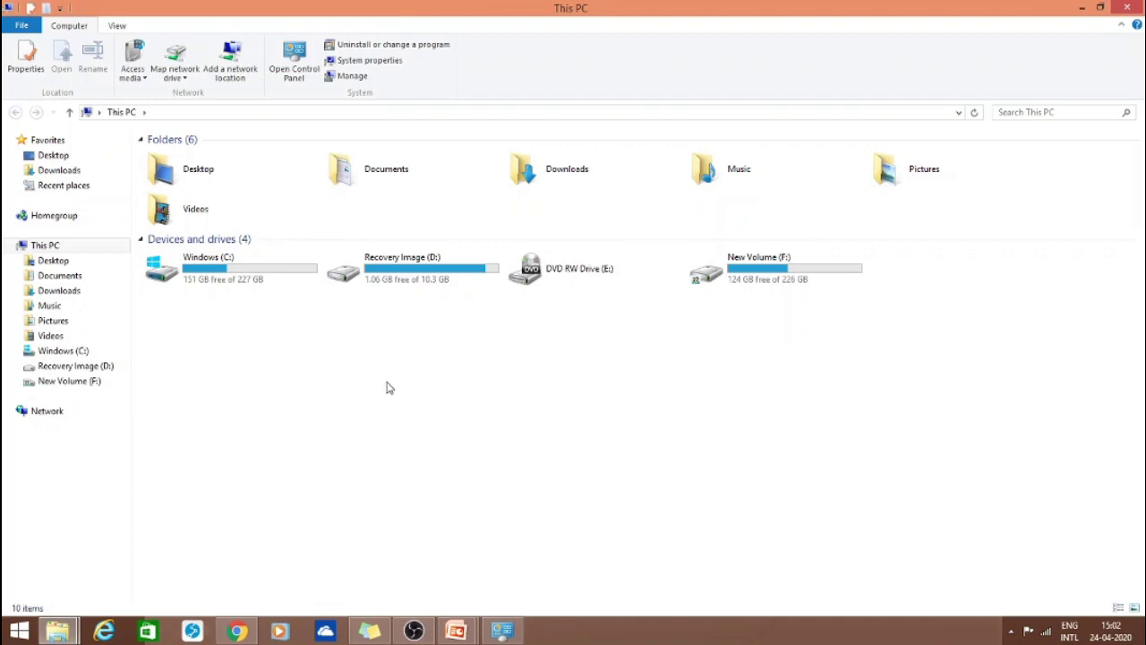
right_click(200, 283)
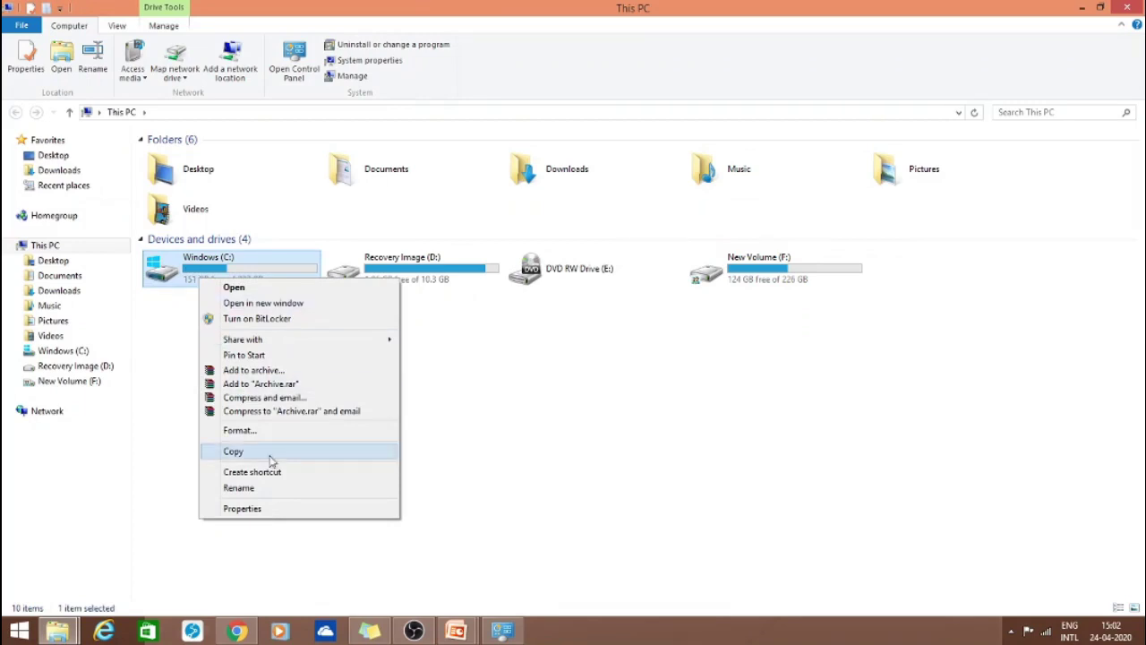
left_click(251, 509)
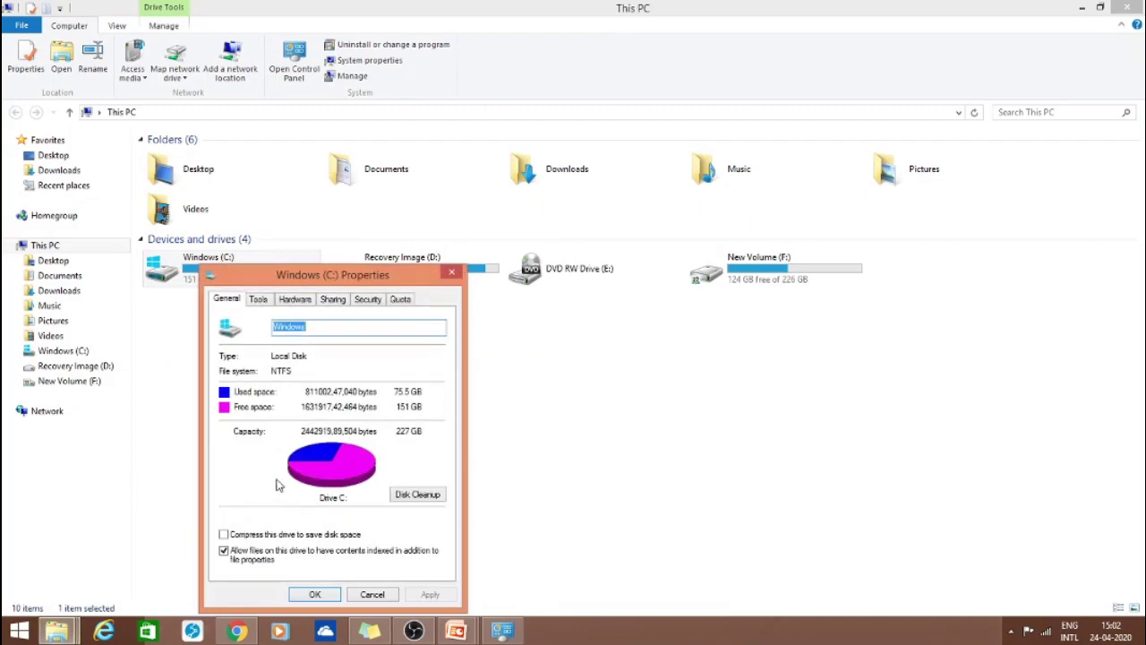
left_click_drag(356, 266, 400, 91)
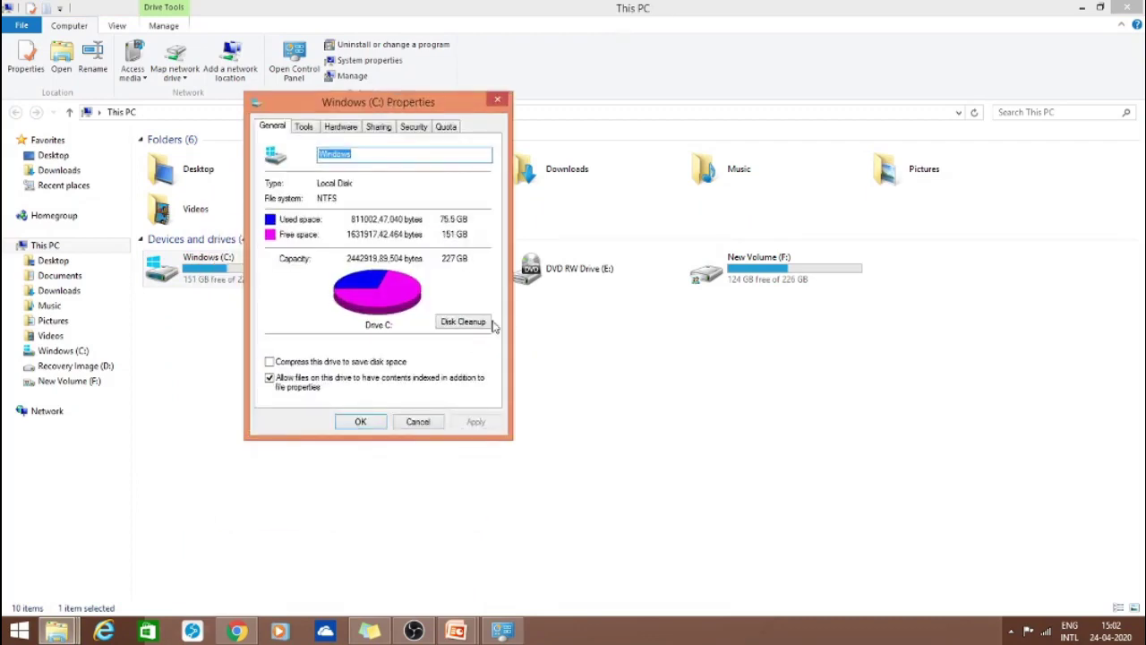
left_click(465, 324)
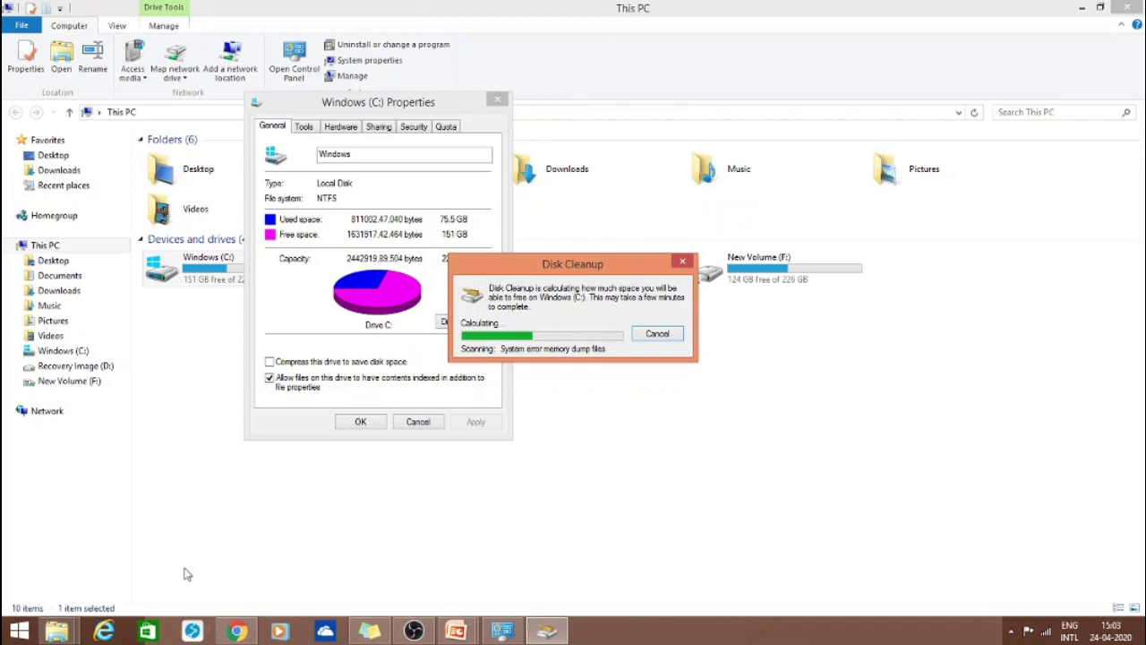
View the Windows Update page by way of Action Center to review the available updates.
left_click(1028, 636)
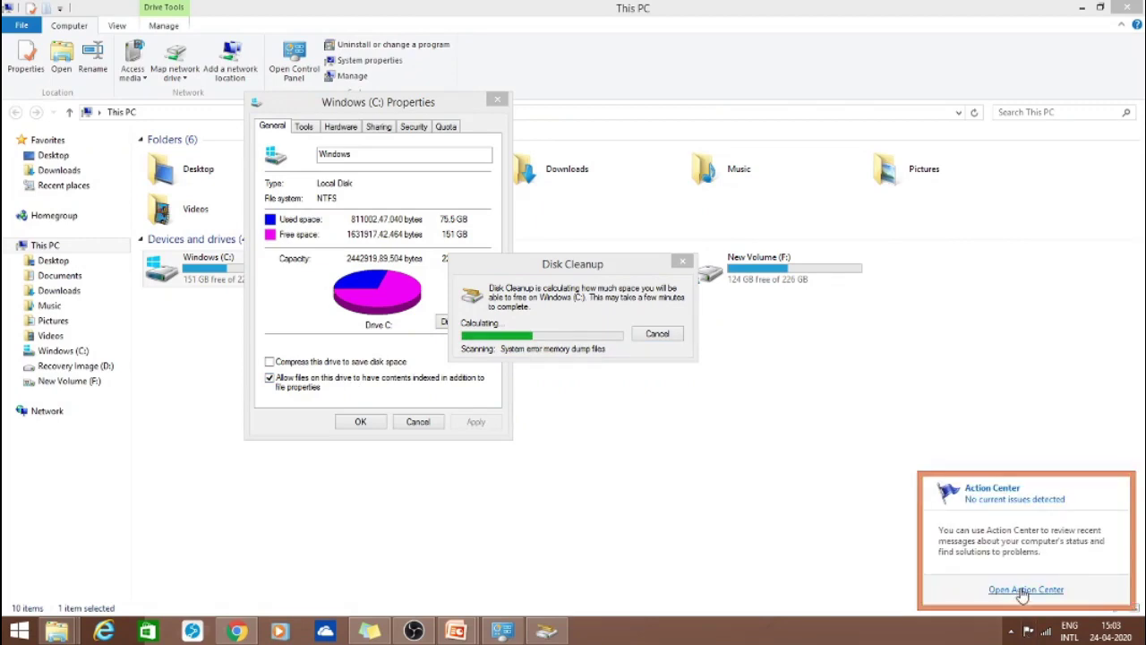
left_click(1024, 590)
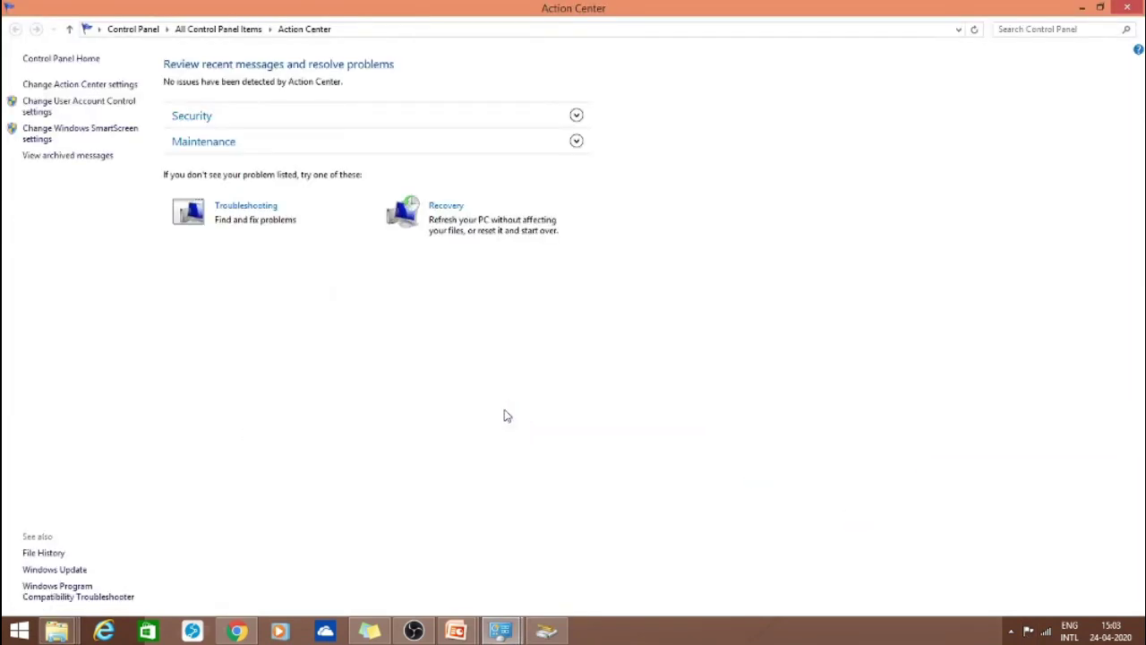
left_click(56, 571)
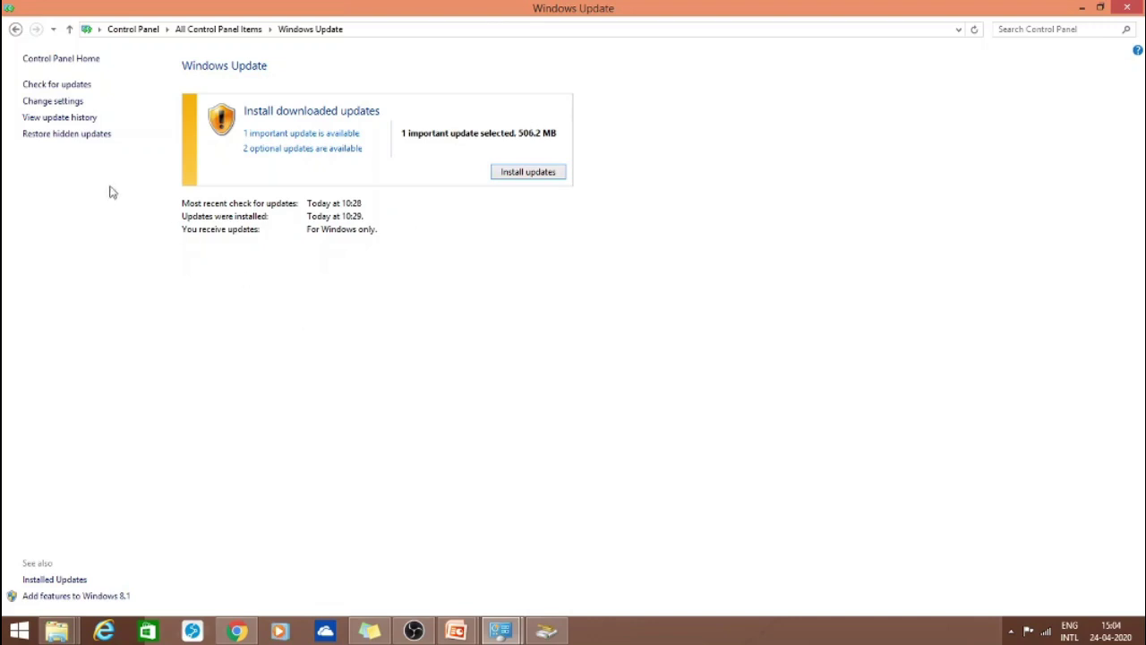
left_click(67, 140)
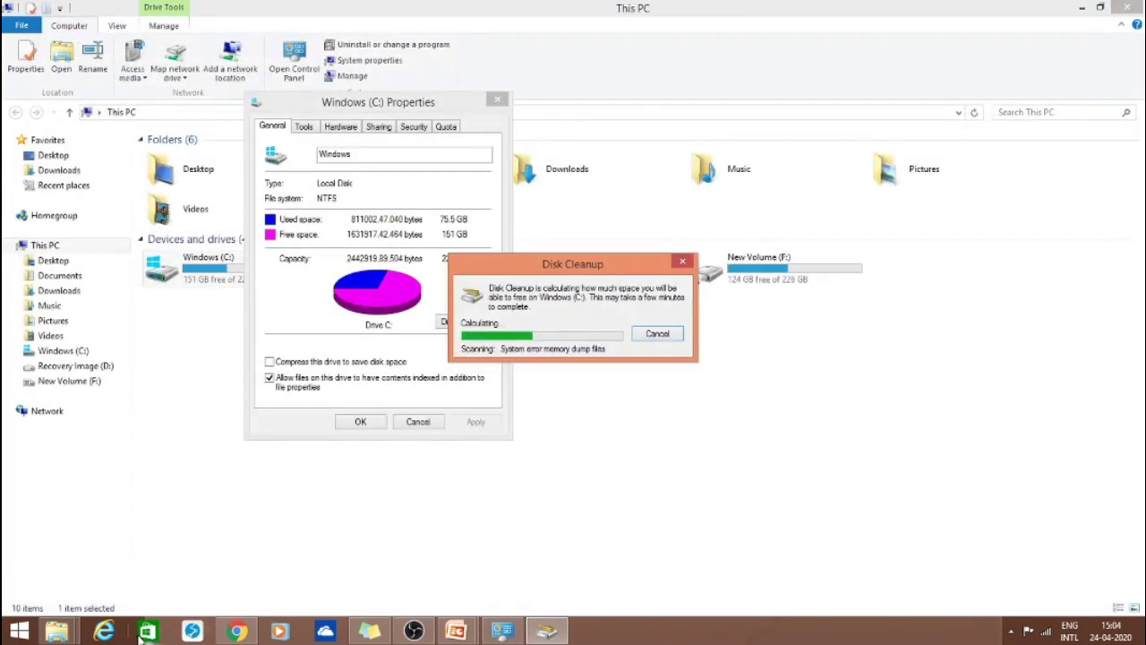
left_click(20, 632)
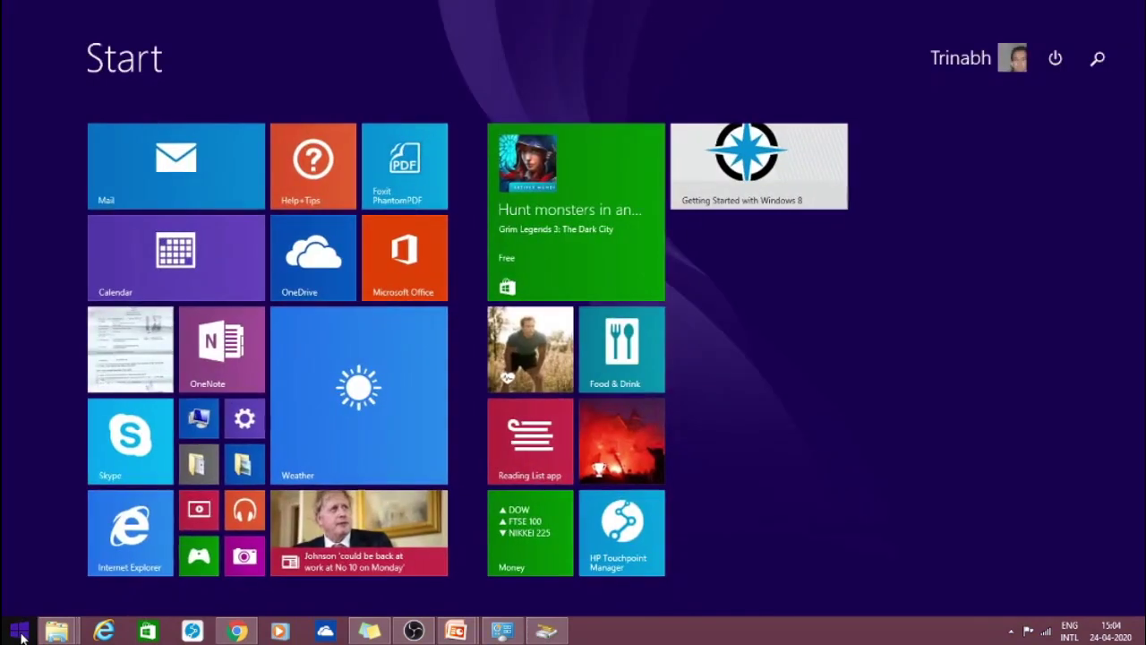
type("cont")
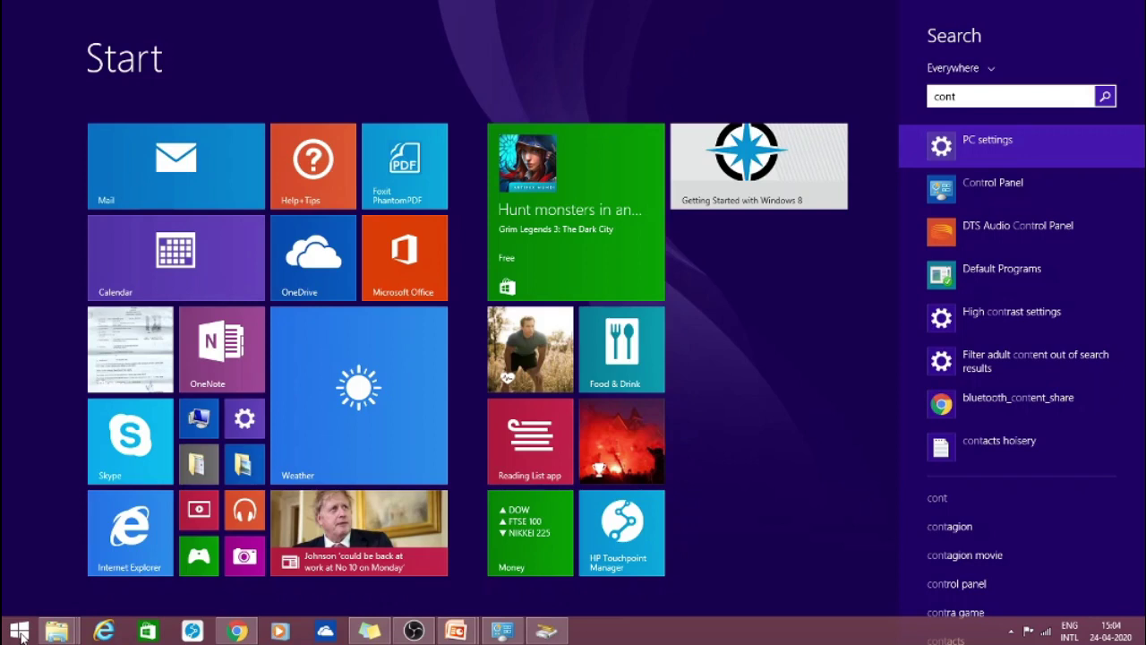
key("BackSpace")
key("BackSpace")
key("BackSpace")
key("BackSpace")
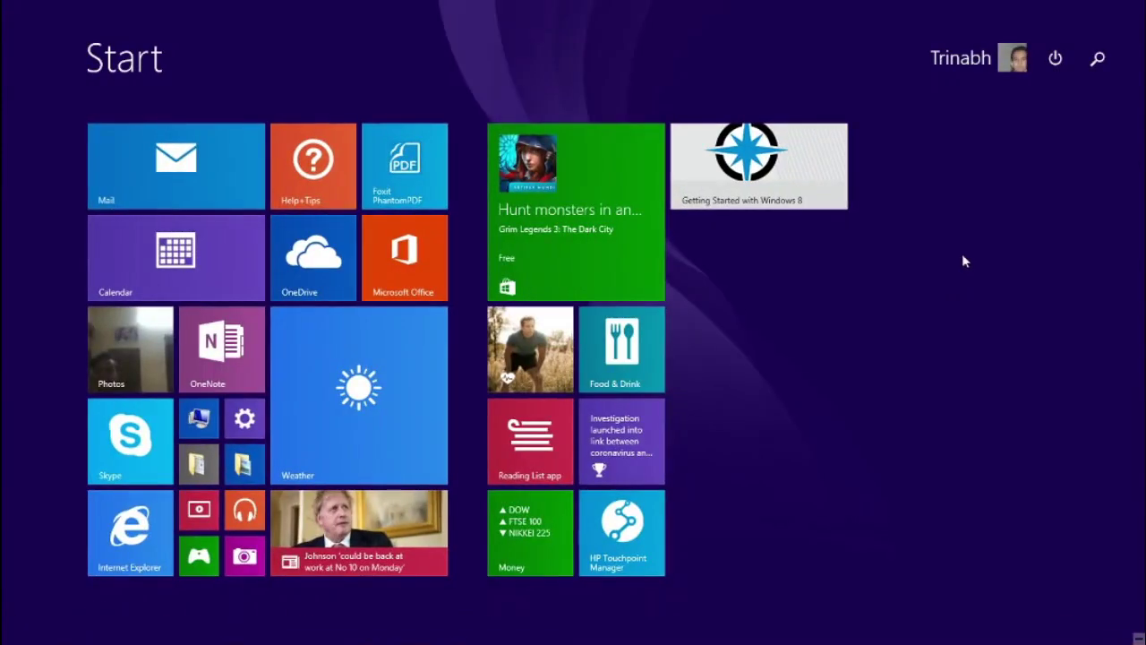
Search for msconfig and open System Configuration.
type("ms")
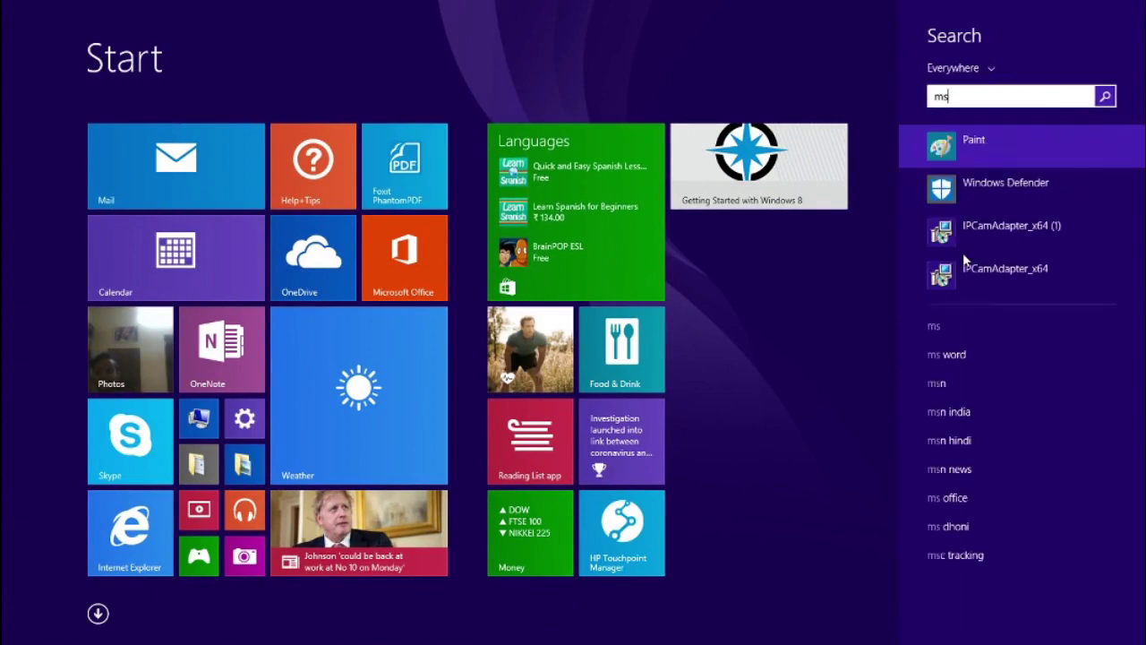
type("config")
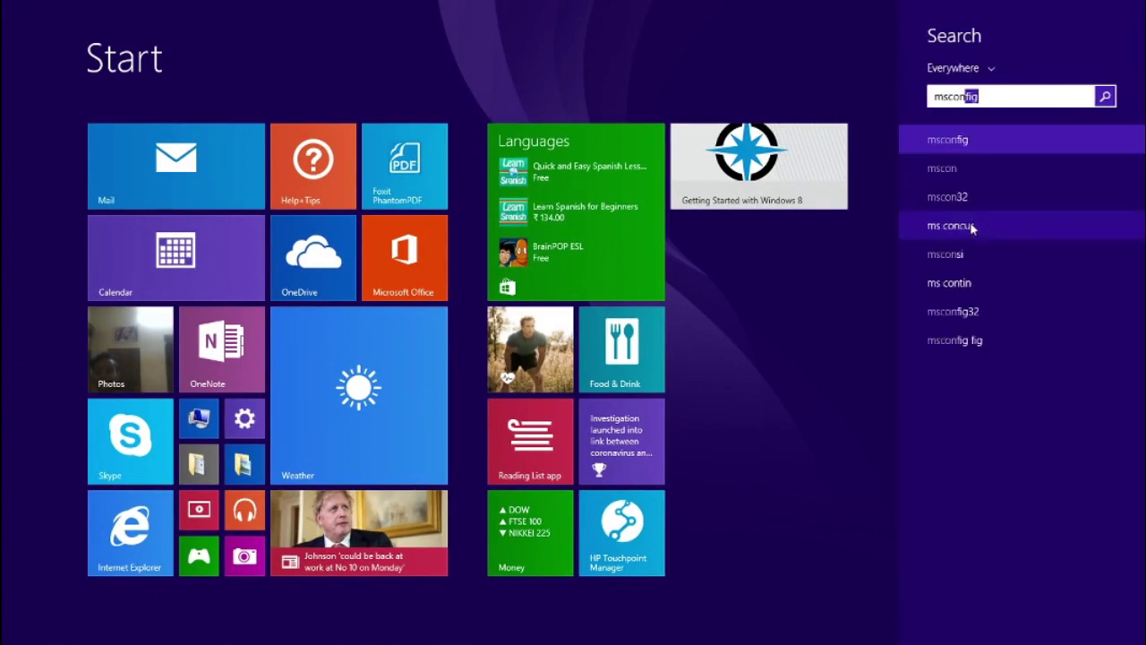
left_click(952, 146)
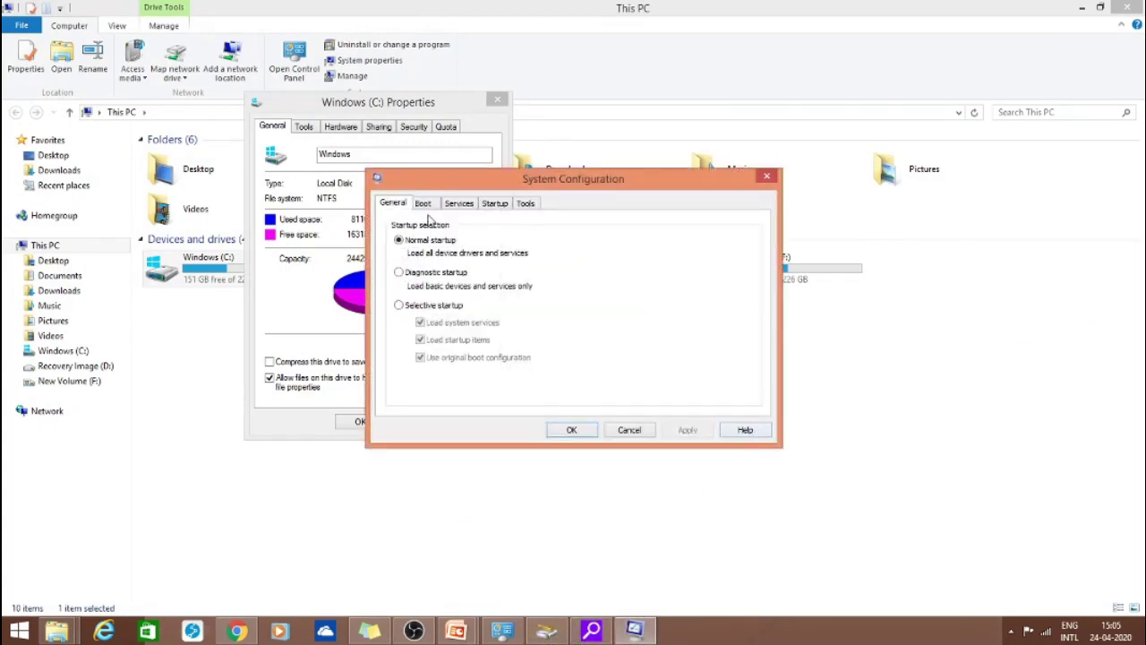
Look through the boot, services and startup sections of System Configuration, and open the startup items in Task Manager.
left_click(431, 205)
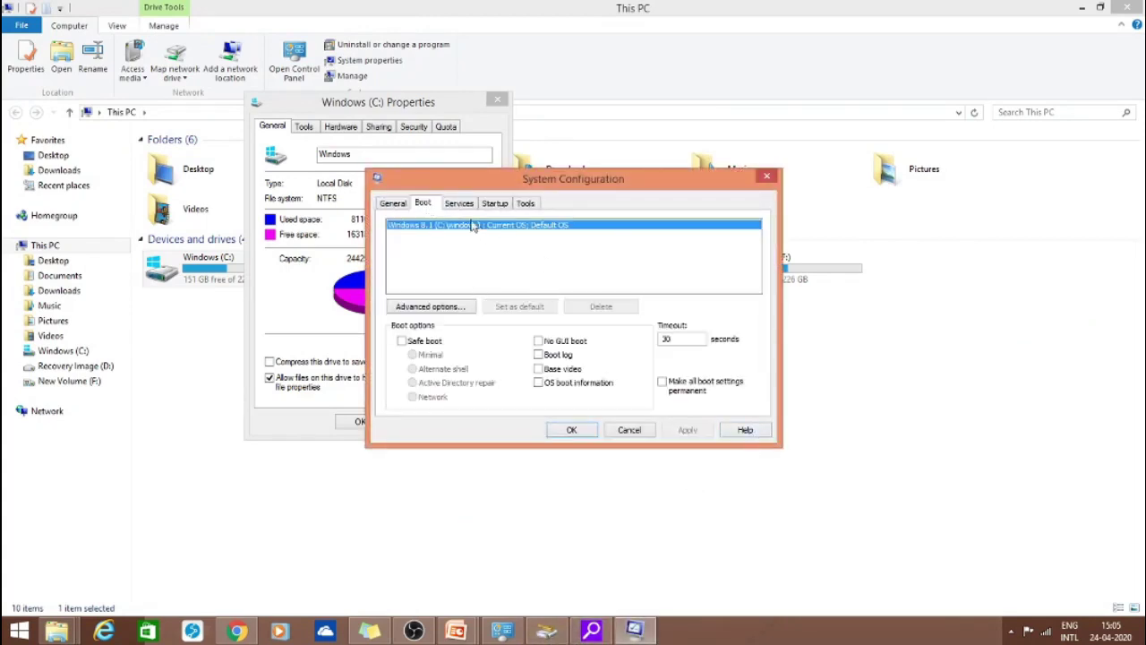
left_click(460, 205)
left_click(493, 205)
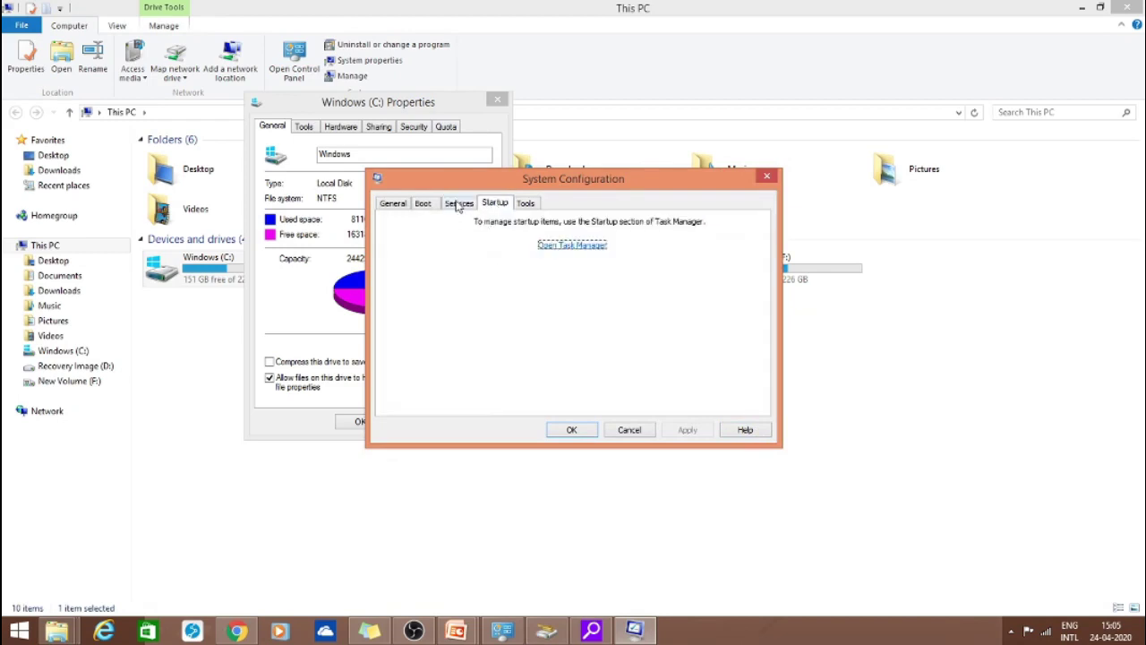
left_click(553, 247)
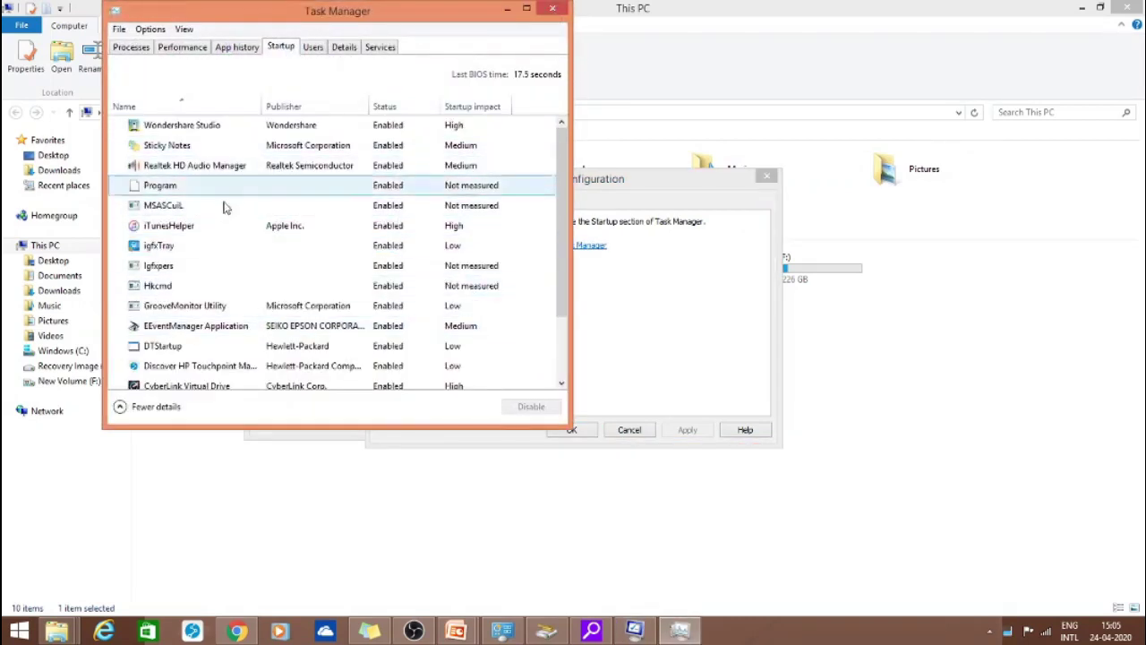
Look through the full list of startup programs in Task Manager and select the Program entry.
left_click_drag(561, 213, 558, 196)
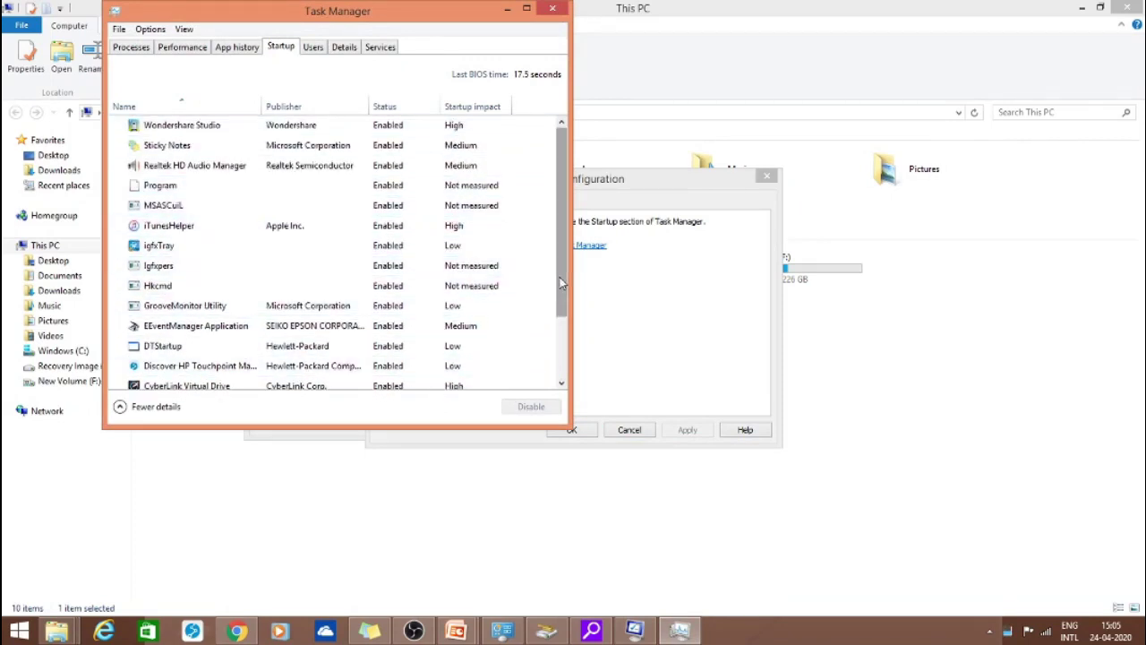
left_click_drag(561, 283, 562, 344)
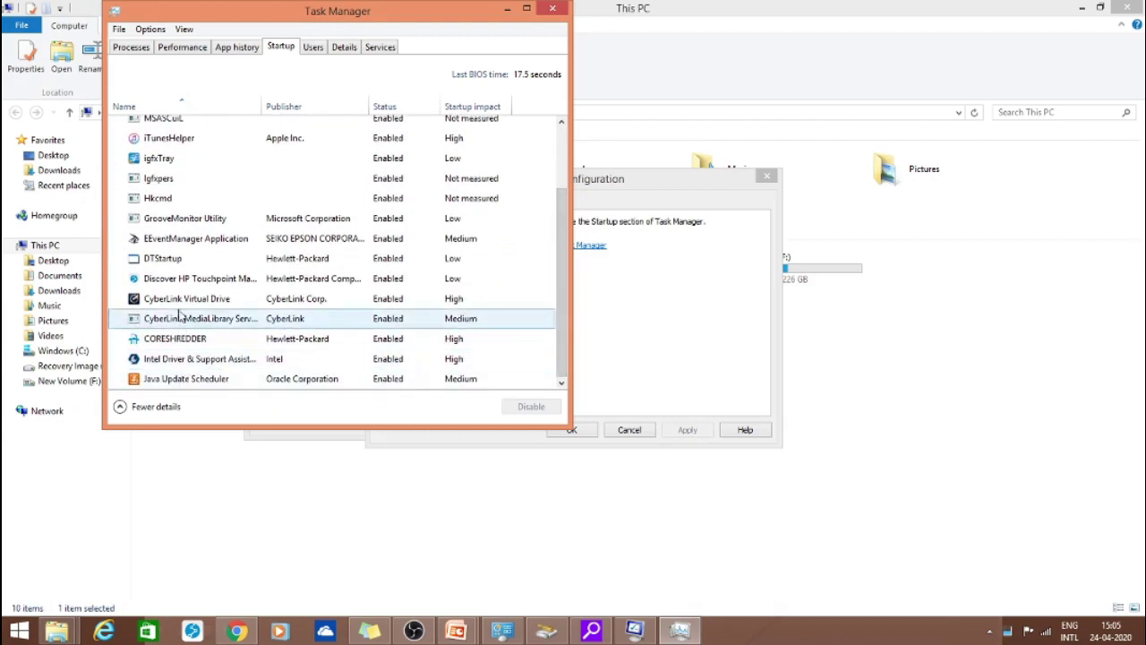
left_click_drag(561, 260, 555, 202)
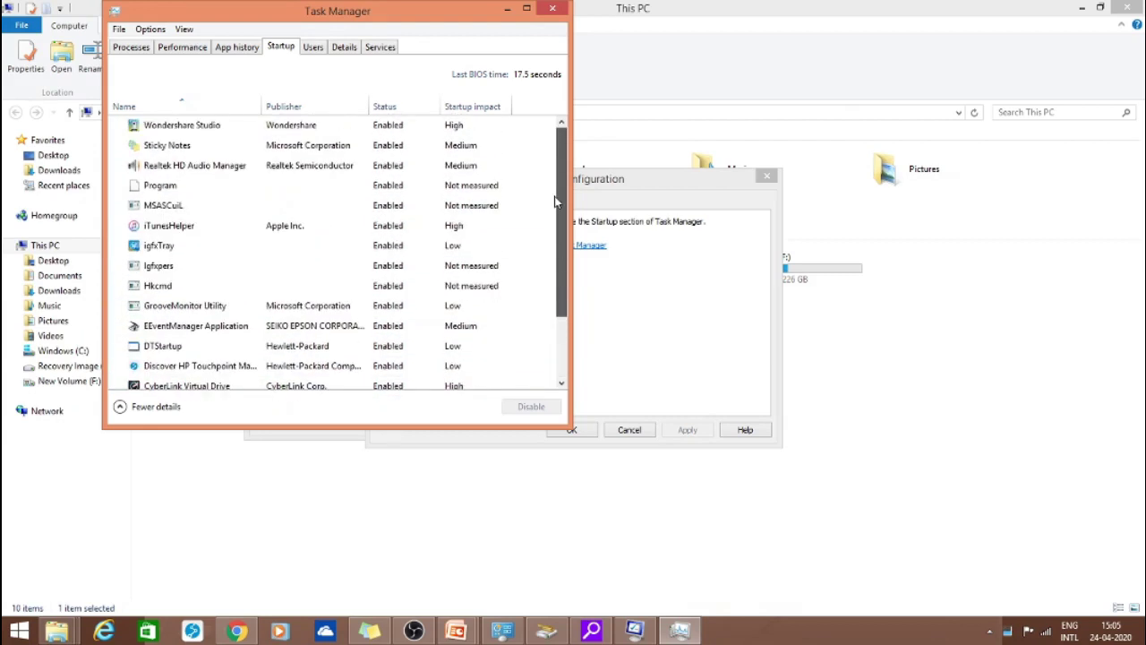
left_click(188, 189)
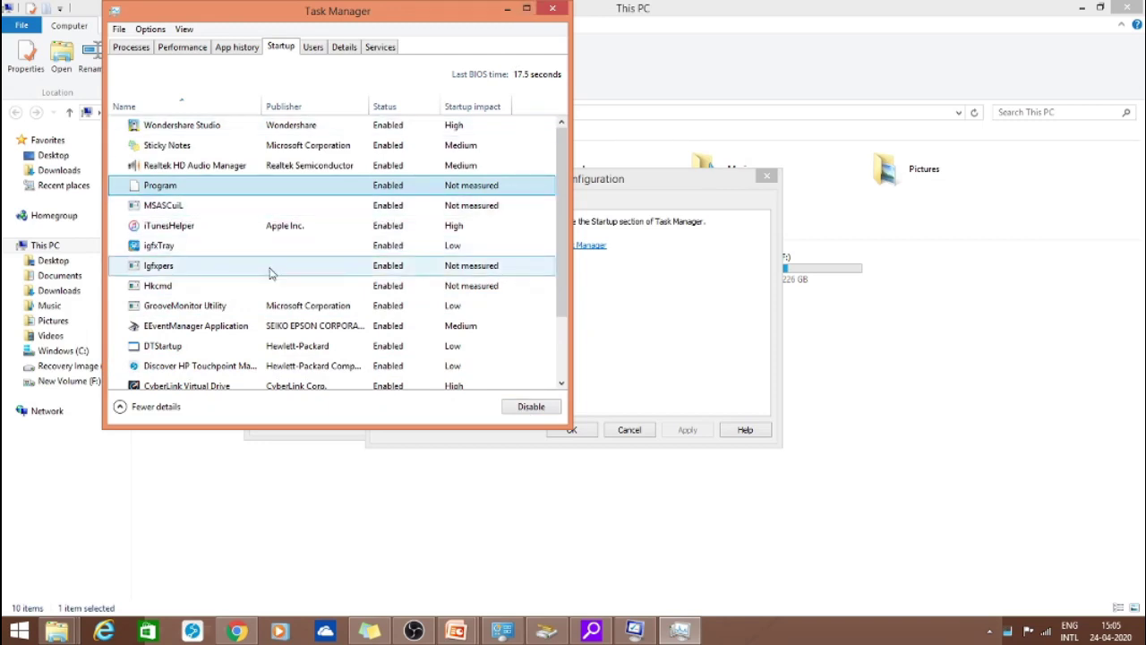
Review the running processes and their resource usage, and close Task Manager.
left_click(136, 50)
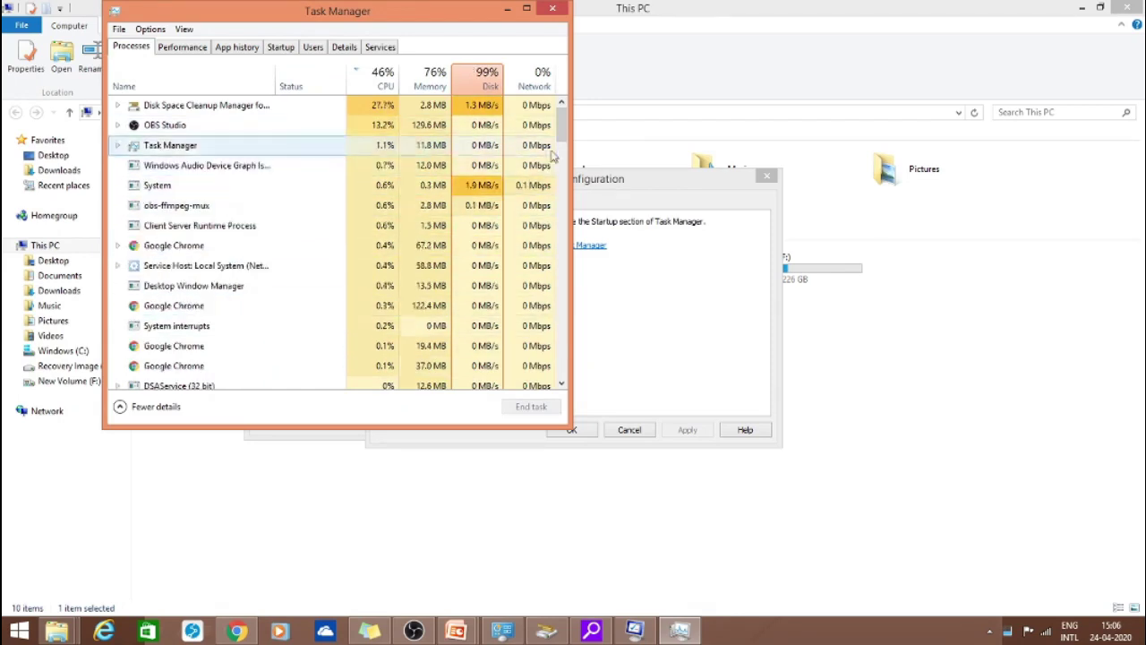
left_click_drag(563, 132, 562, 126)
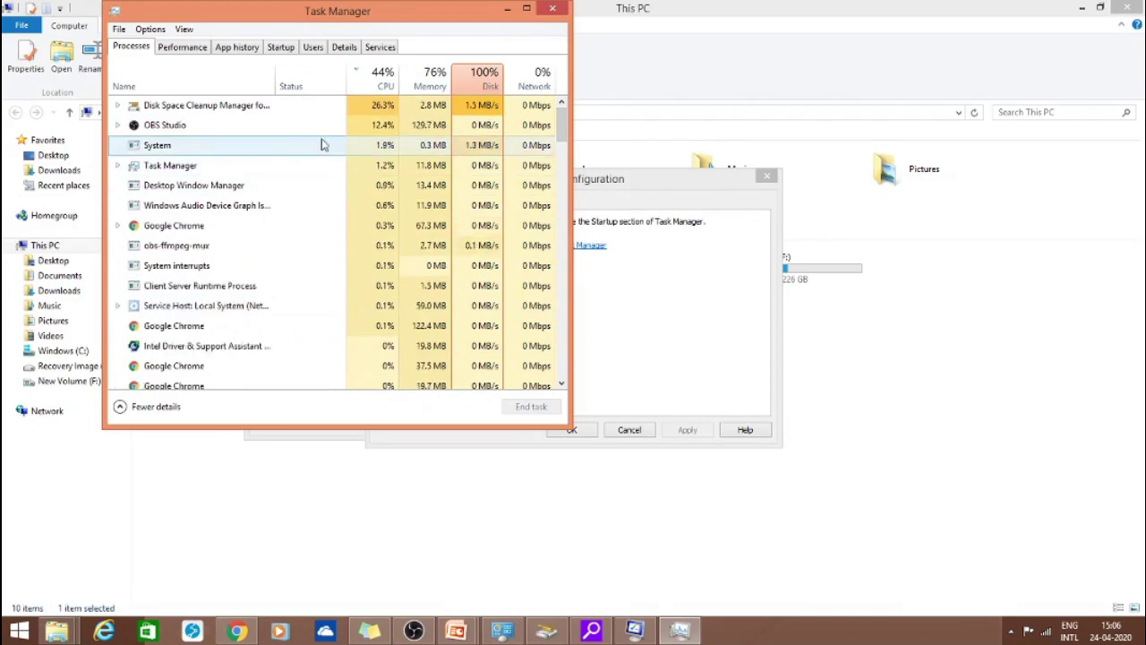
left_click(551, 9)
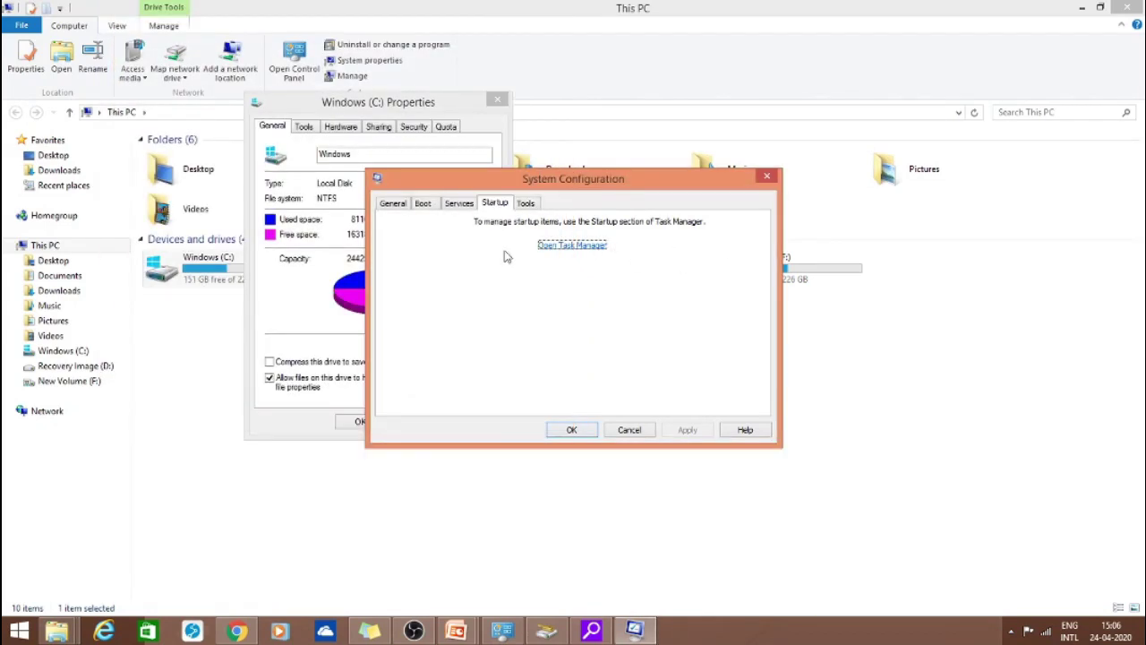
Look through the services, tools, boot and general startup options in System Configuration, and close it without changes.
left_click_drag(580, 184, 463, 149)
left_click(342, 169)
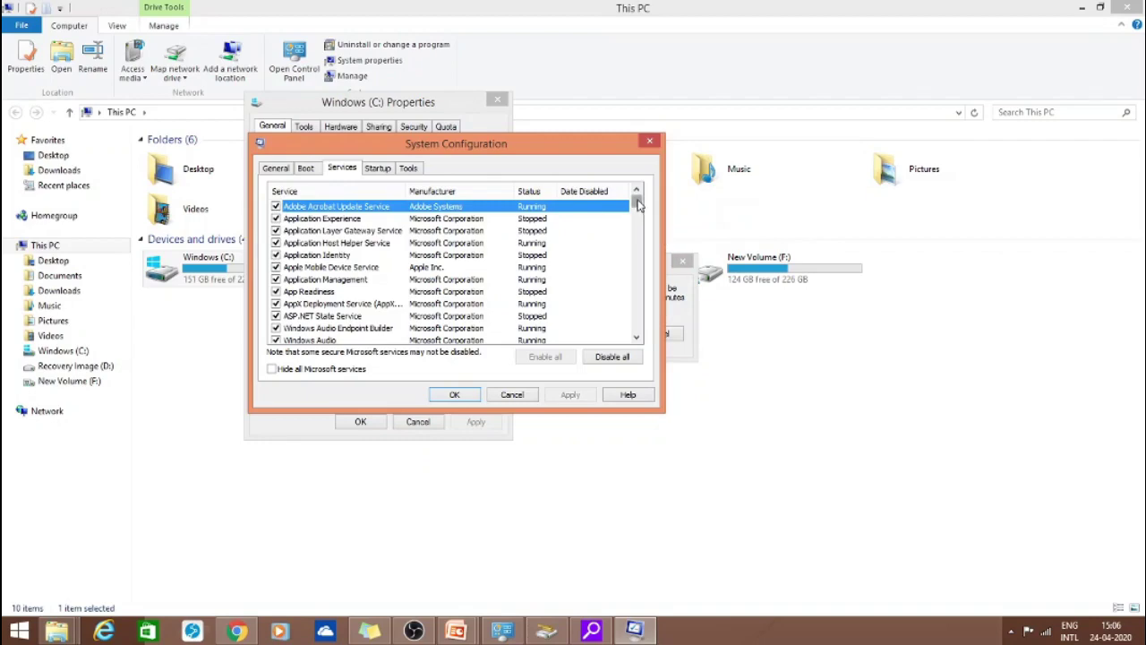
left_click_drag(638, 204, 636, 199)
left_click(412, 174)
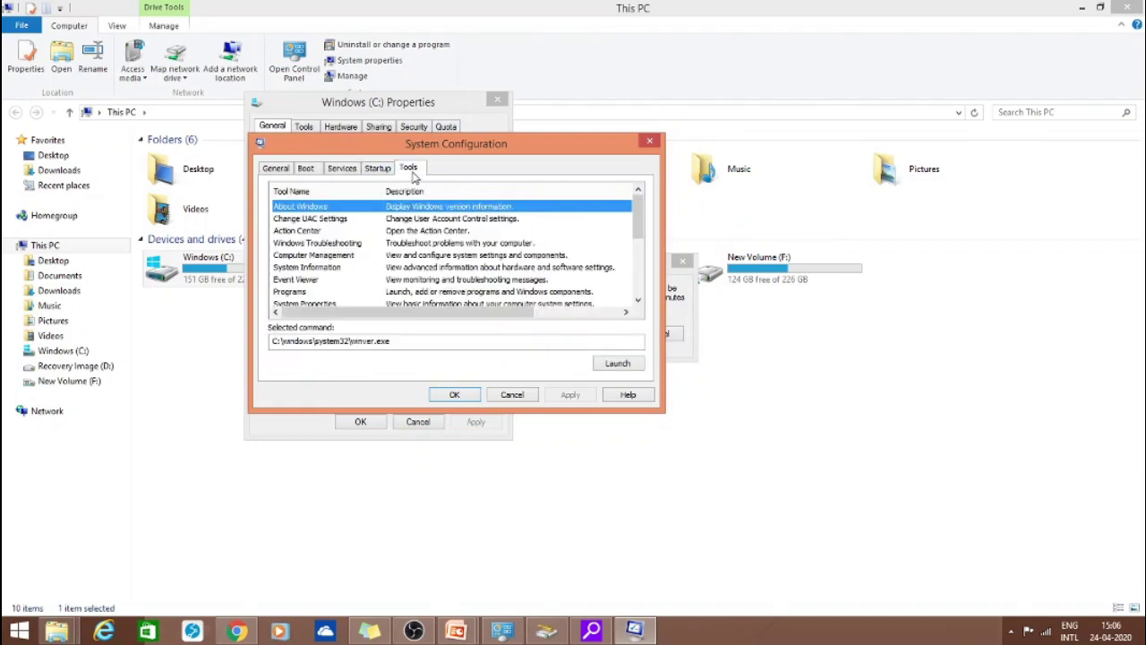
left_click(308, 176)
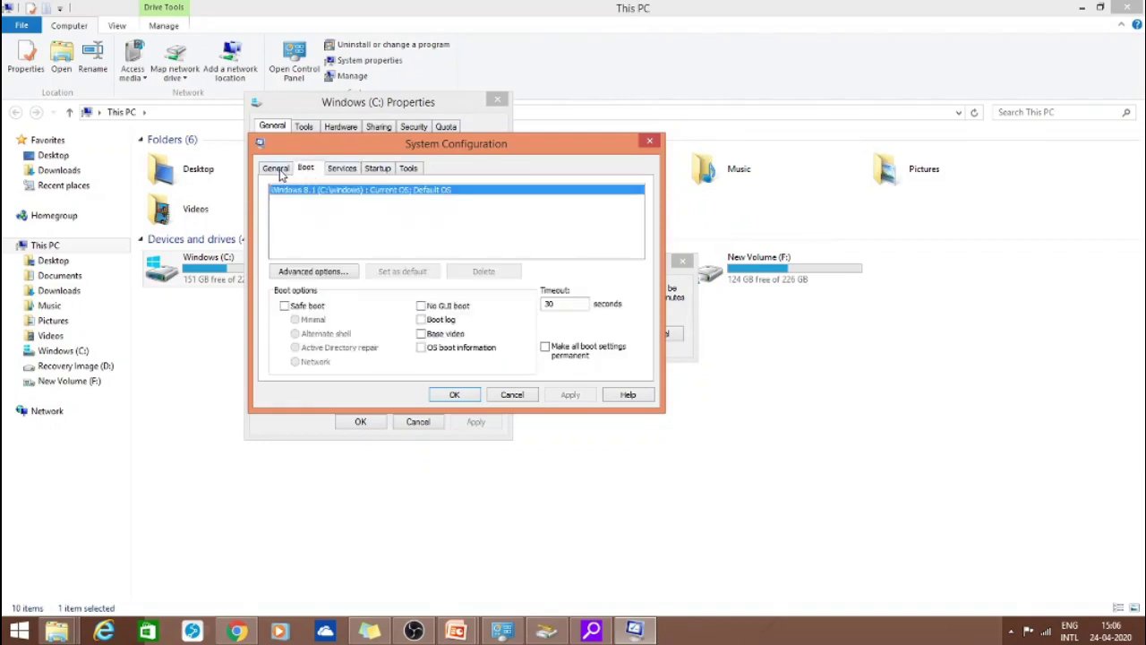
left_click(278, 172)
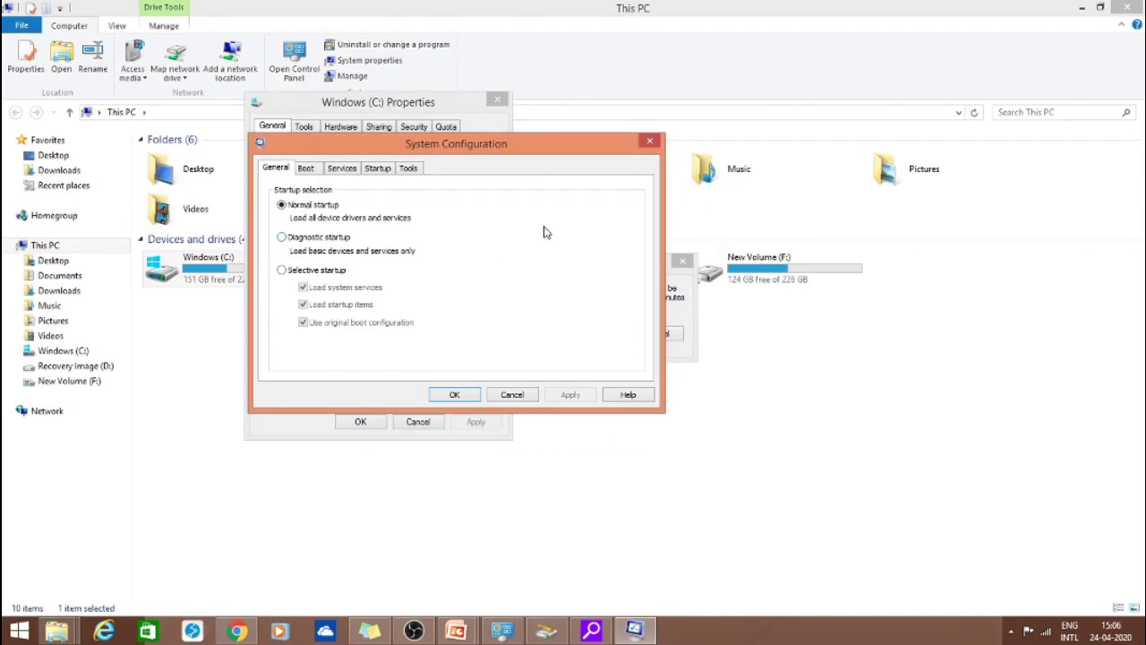
left_click(653, 143)
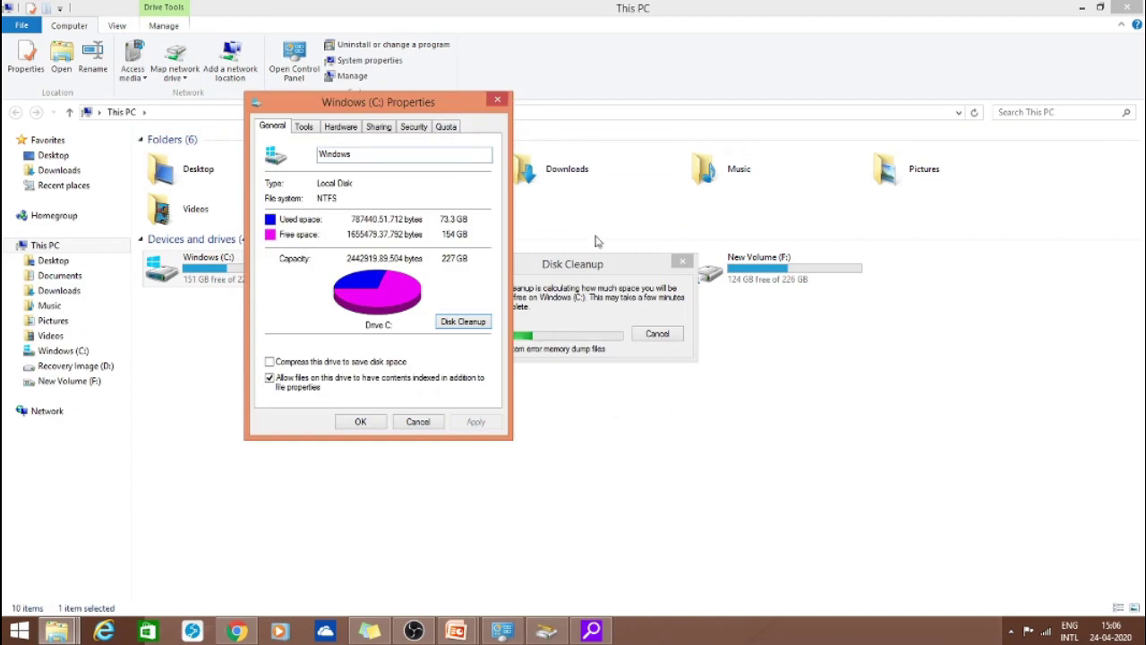
Cancel the running Disk Cleanup calculation for the Windows (C:) drive.
left_click(588, 274)
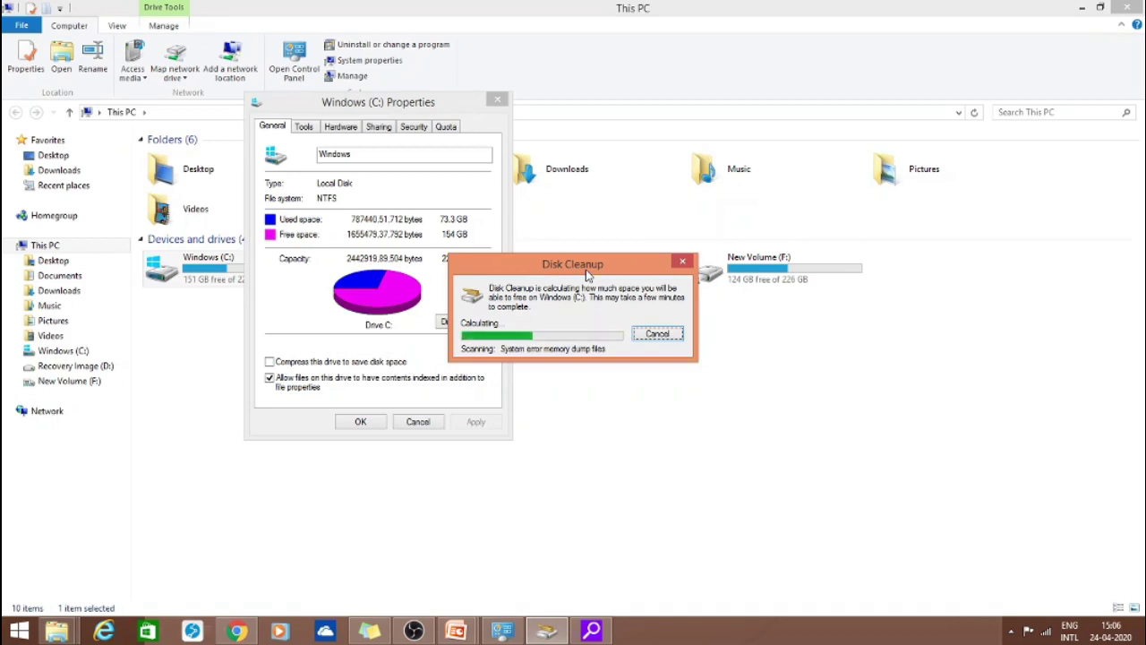
left_click(669, 333)
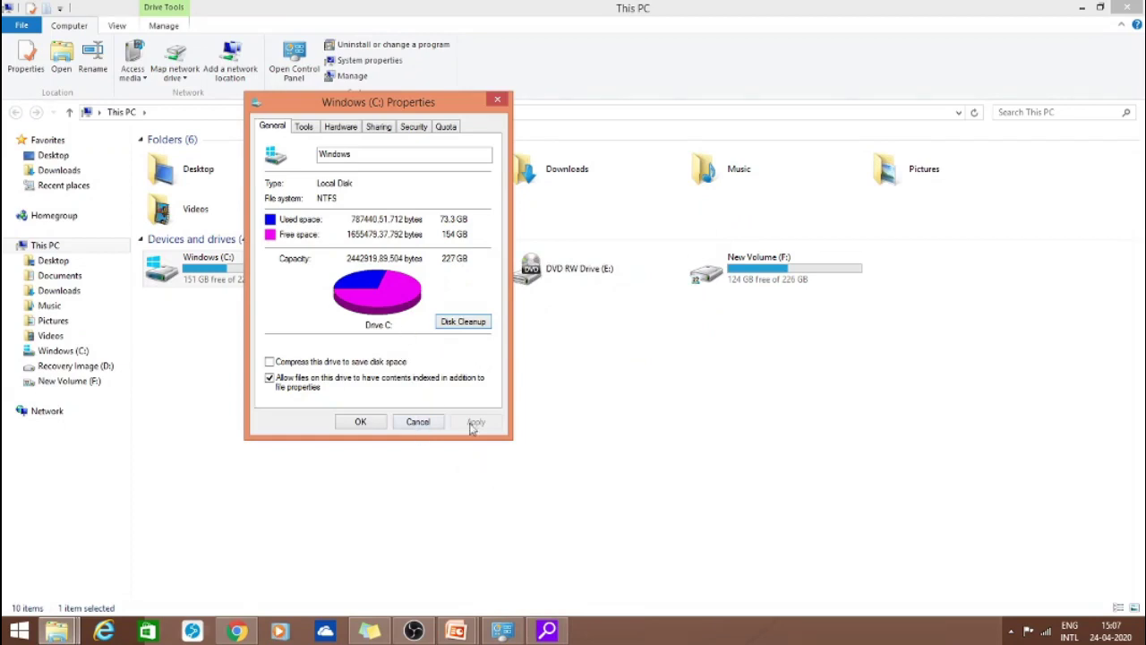
Open Optimize Drives from the Windows (C:) drive properties and analyze the C: drive for fragmentation.
left_click(304, 129)
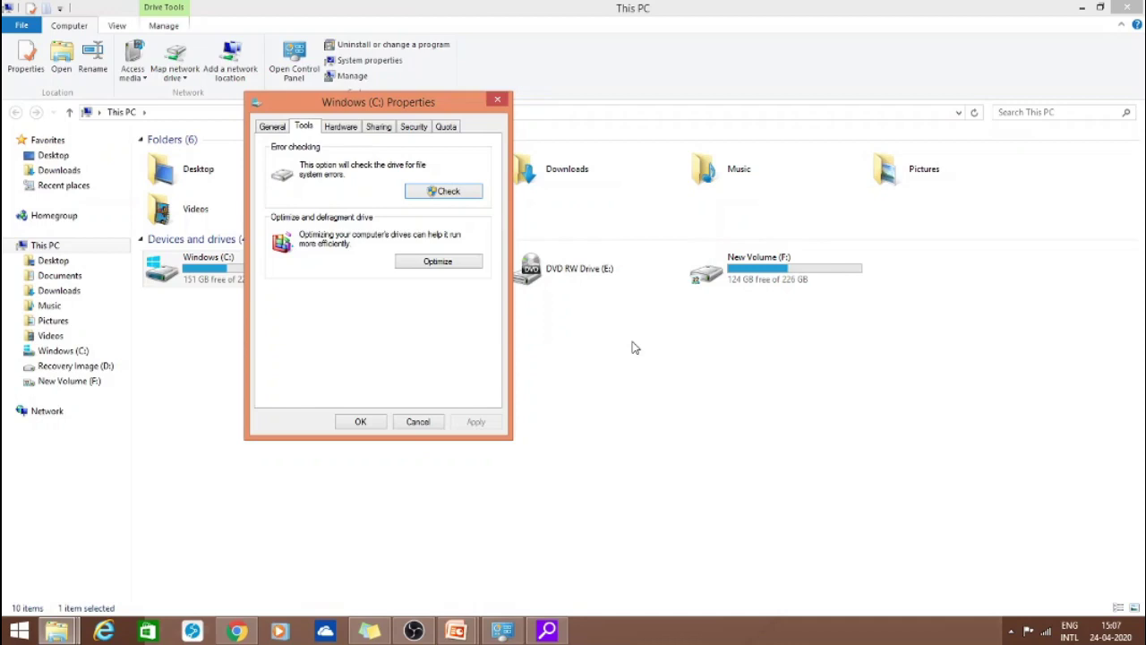
left_click(423, 265)
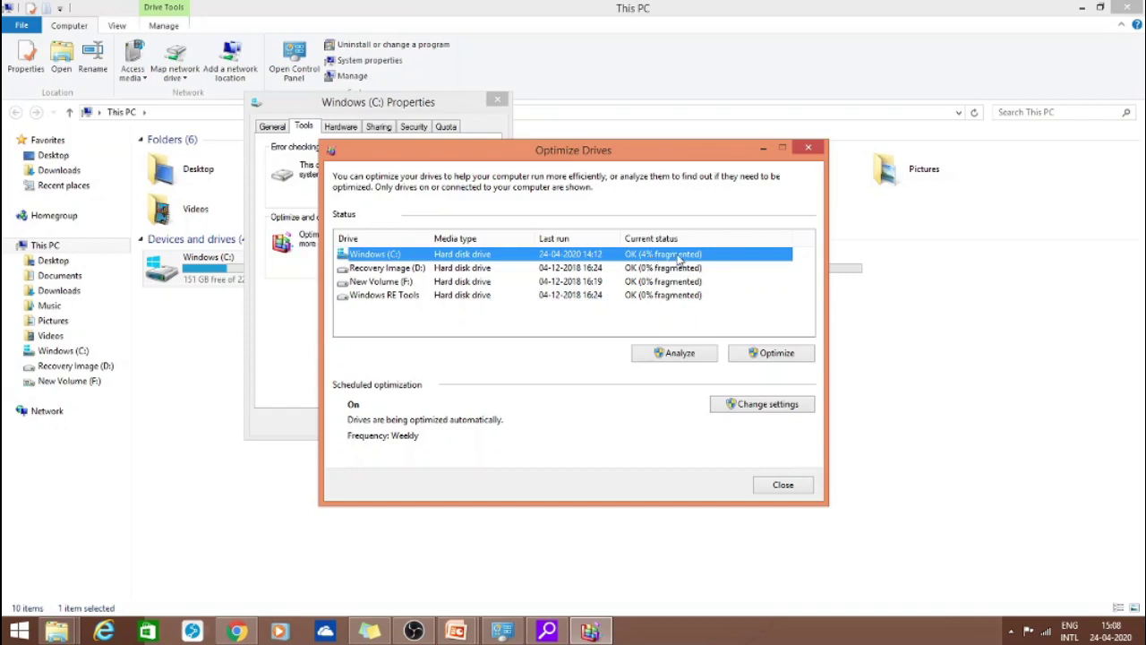
left_click(676, 355)
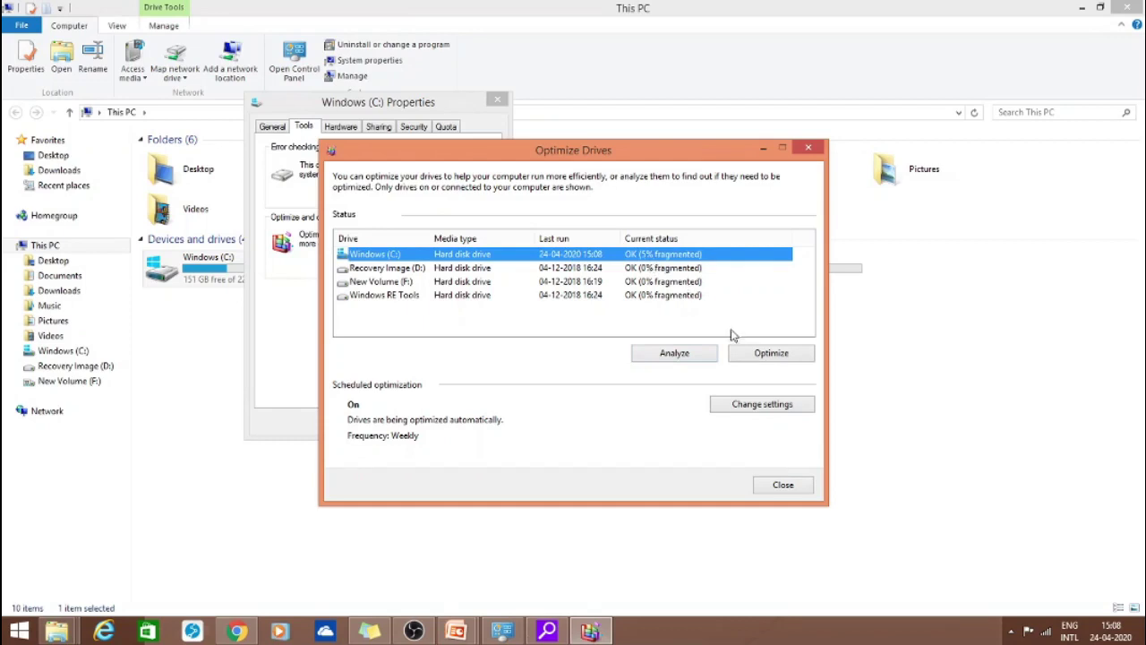
Start optimizing the Windows (C:) drive, stop the run, and close Optimize Drives and the drive properties.
left_click(769, 353)
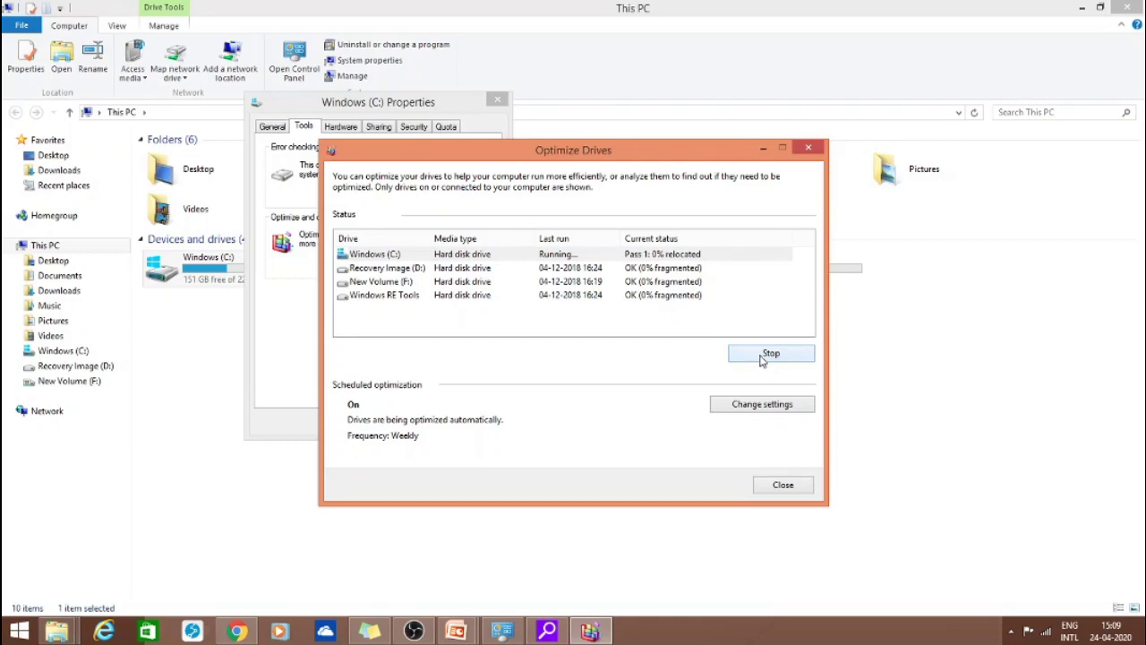
left_click(761, 356)
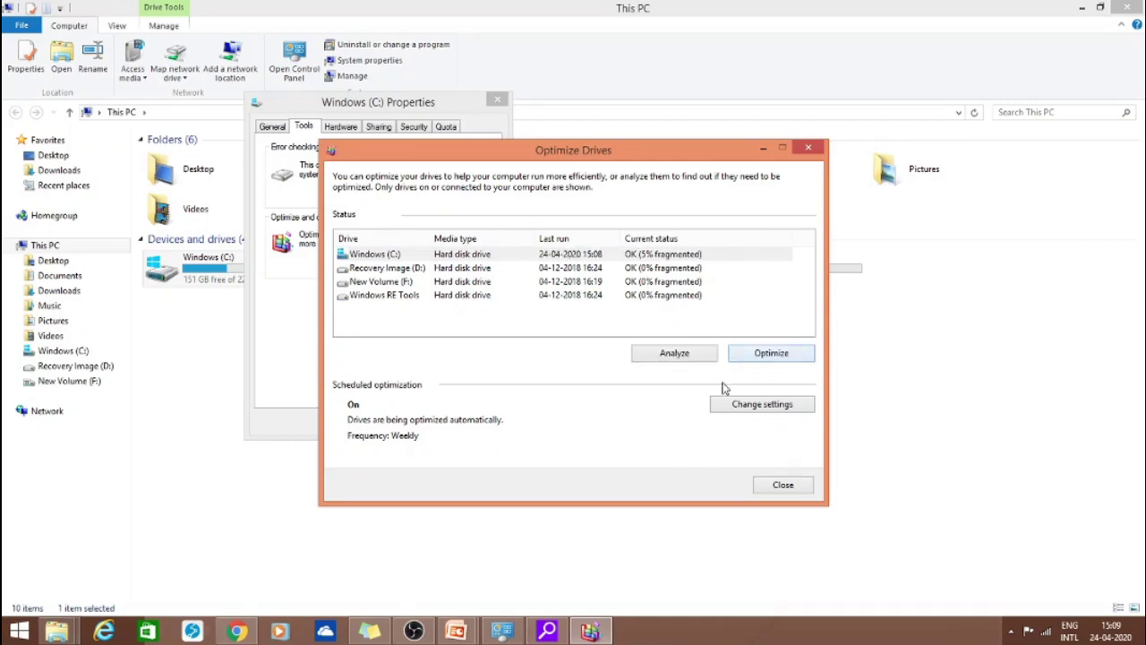
left_click(809, 147)
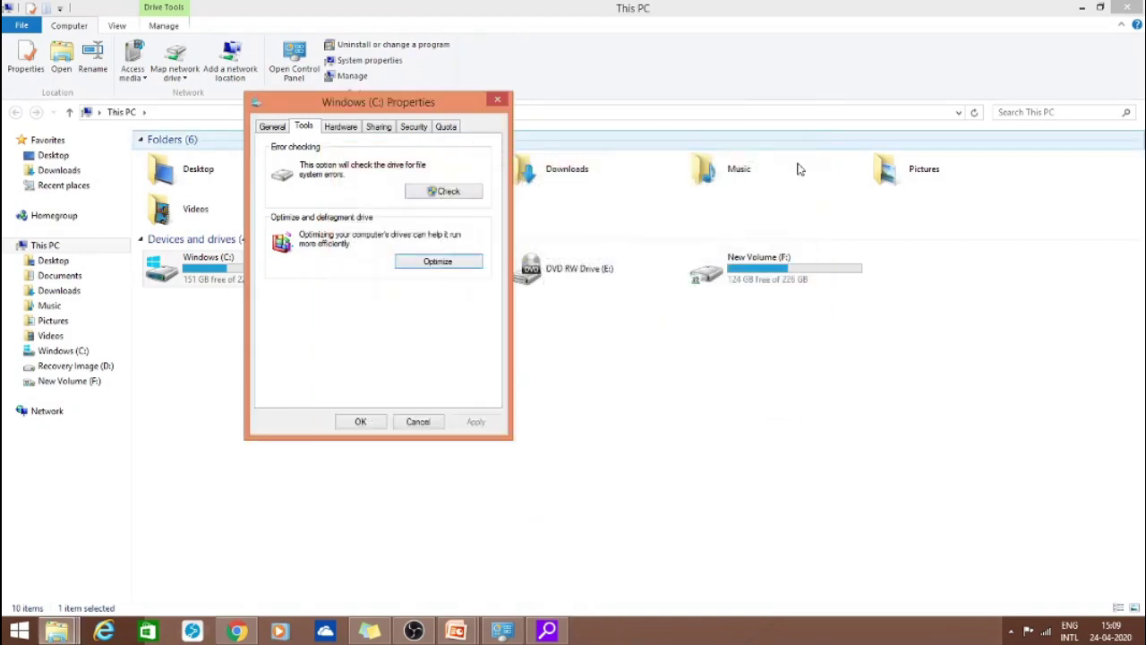
left_click(359, 423)
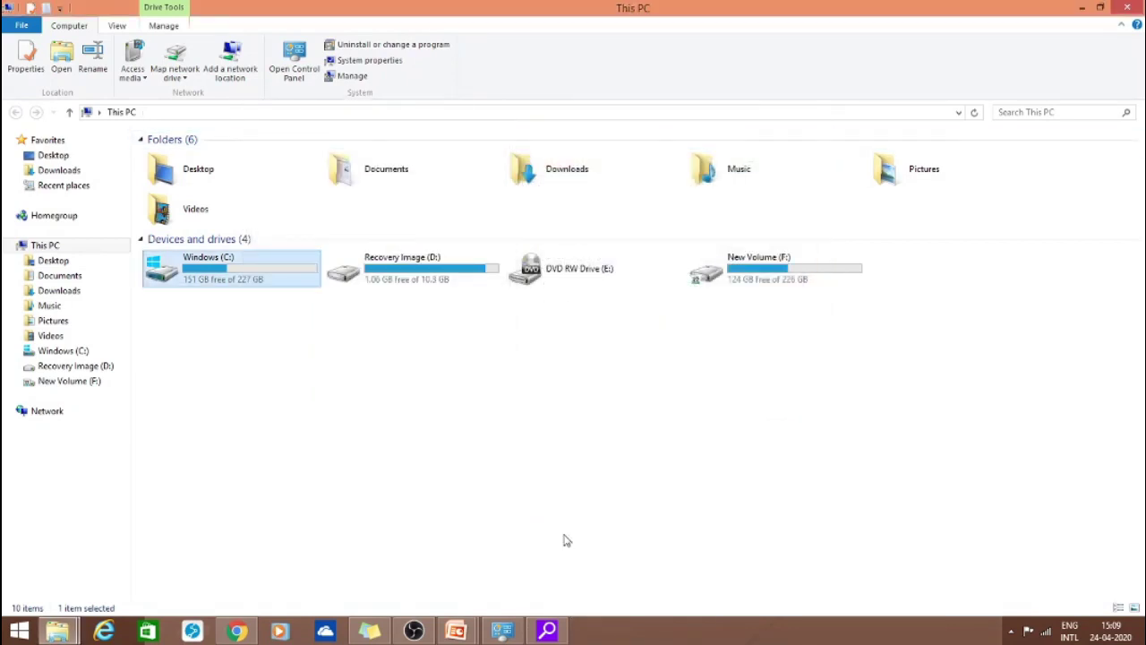
left_click(414, 631)
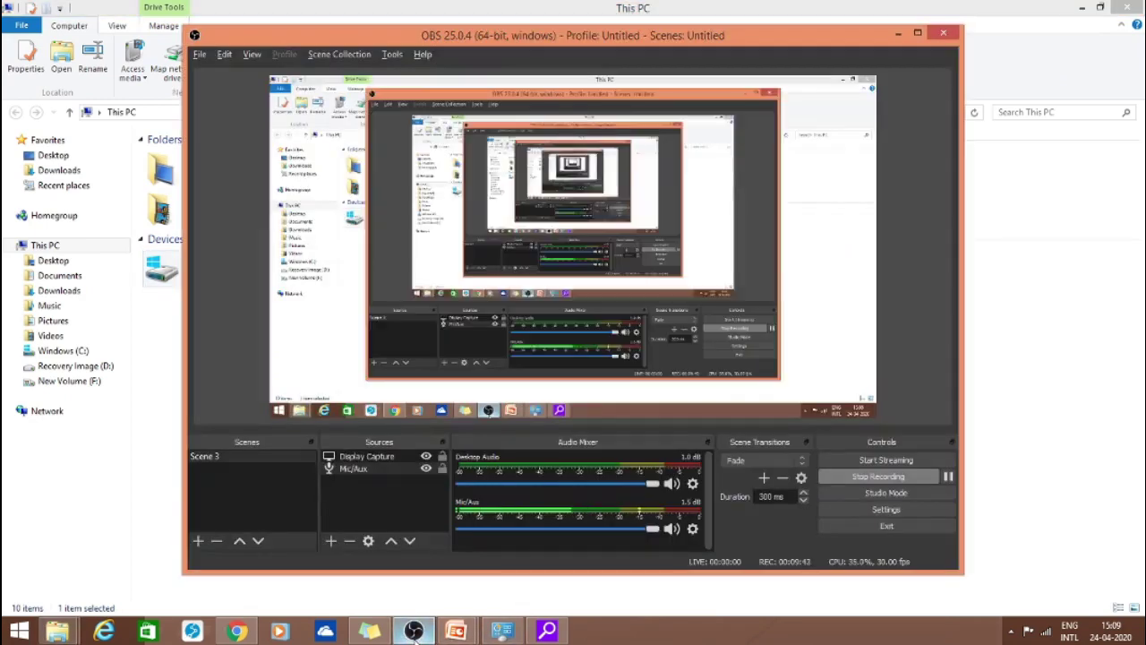
left_click(414, 631)
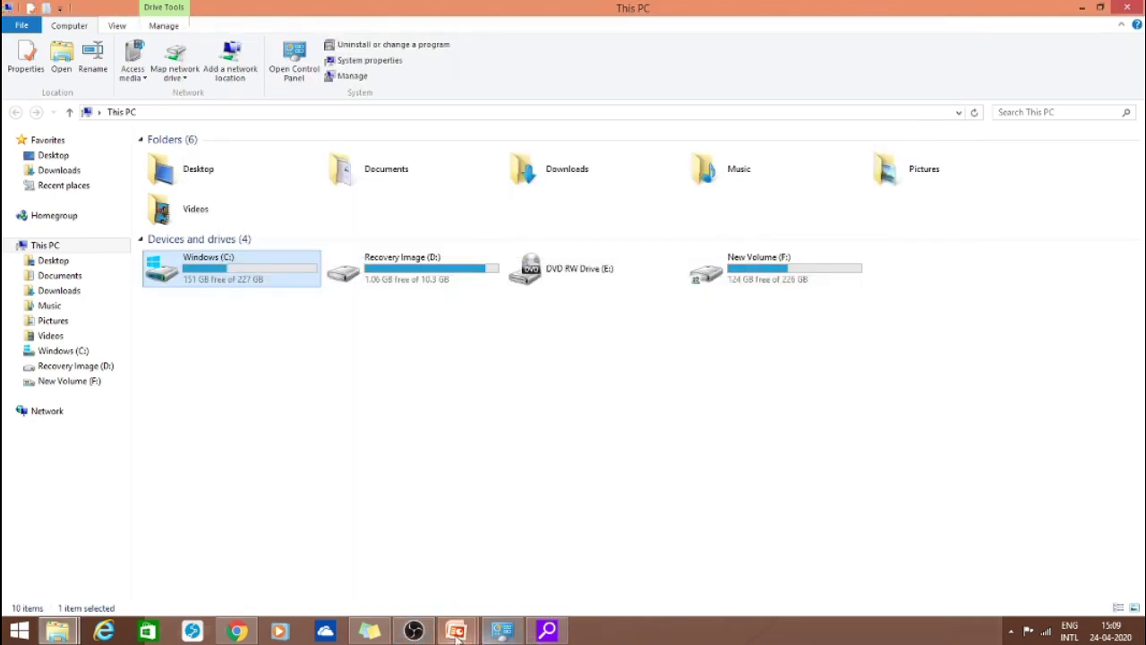
mouse_move(419, 637)
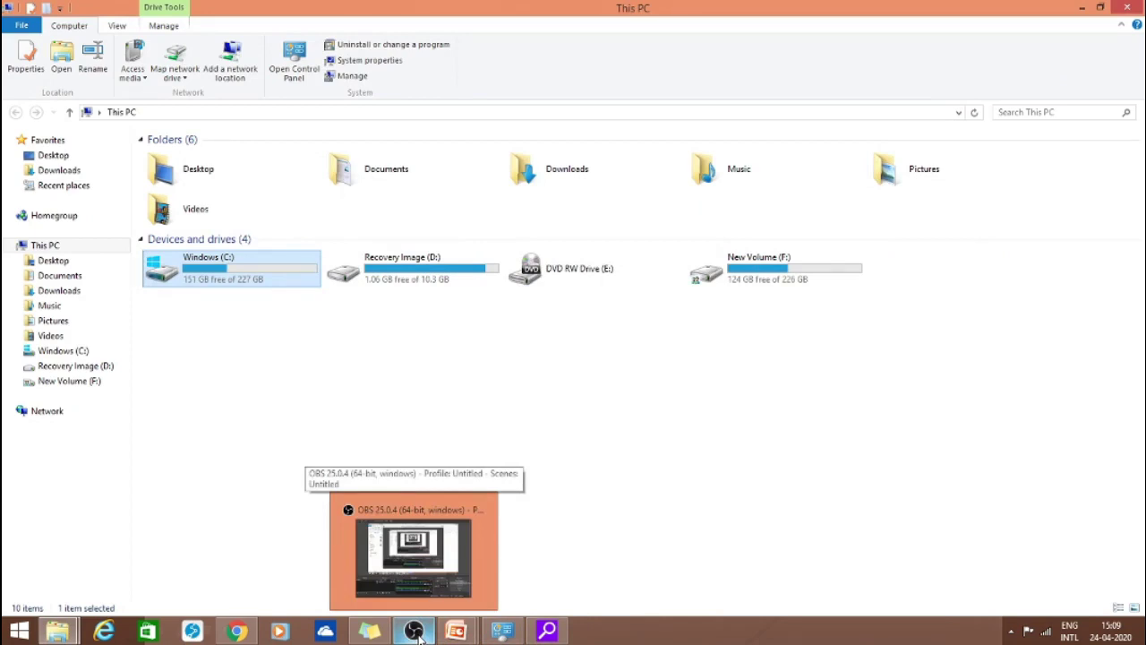
left_click(418, 634)
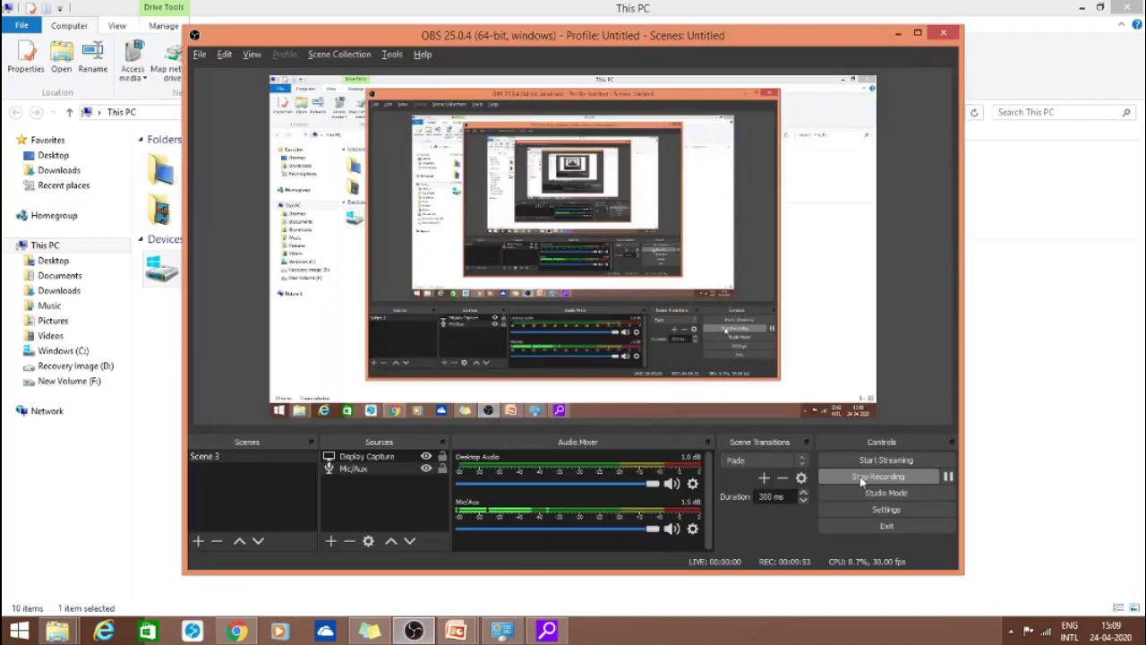